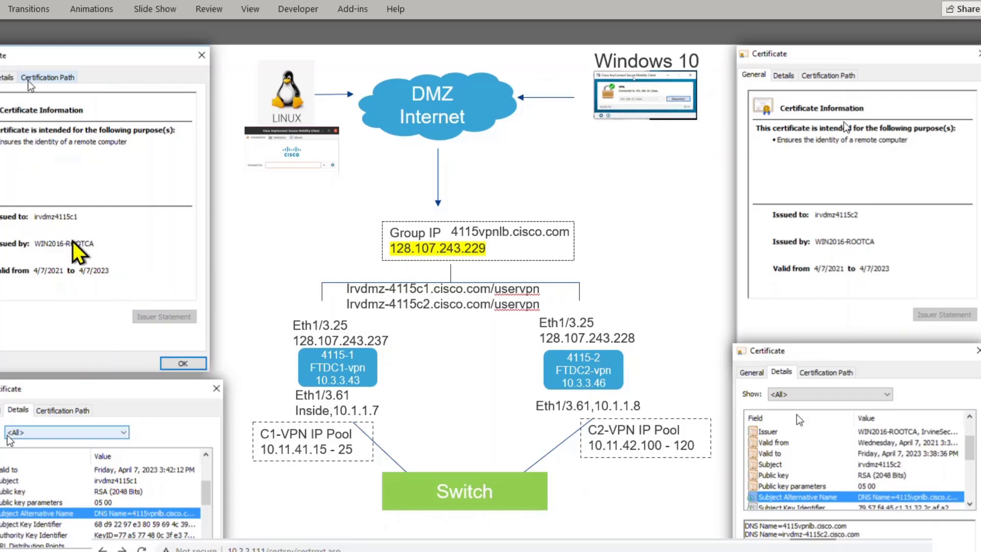
# Examine the VPN load-balancing topology and the certificate details of both firewalls on the slide
pyautogui.scroll(-2, 73, 242)
pyautogui.scroll(-4, 75, 241)
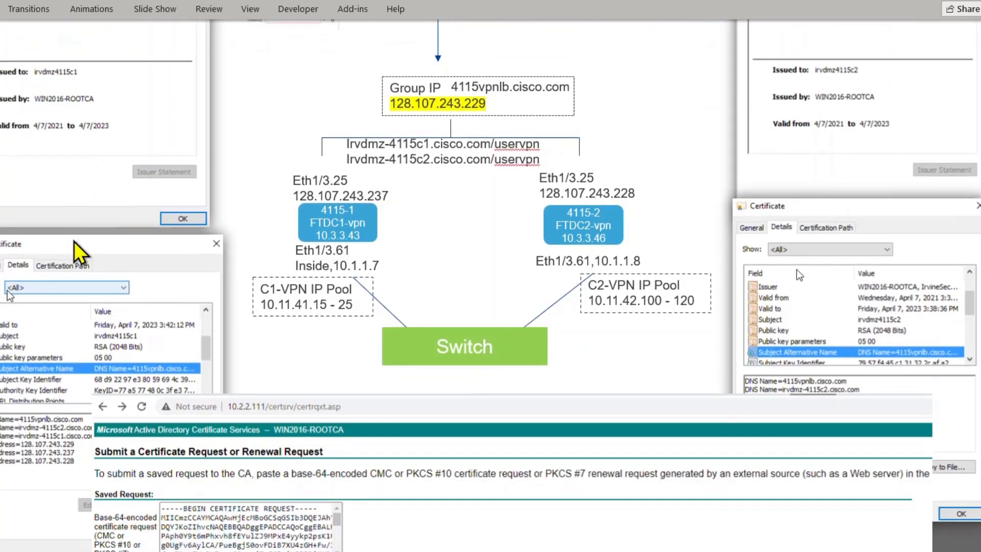
pyautogui.scroll(-2, 74, 240)
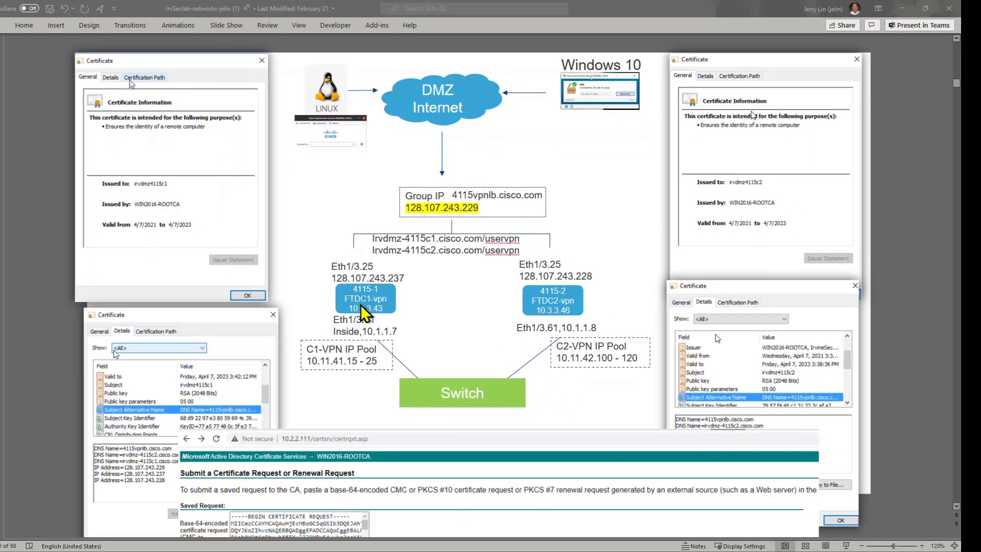
pyautogui.scroll(-1, 360, 305)
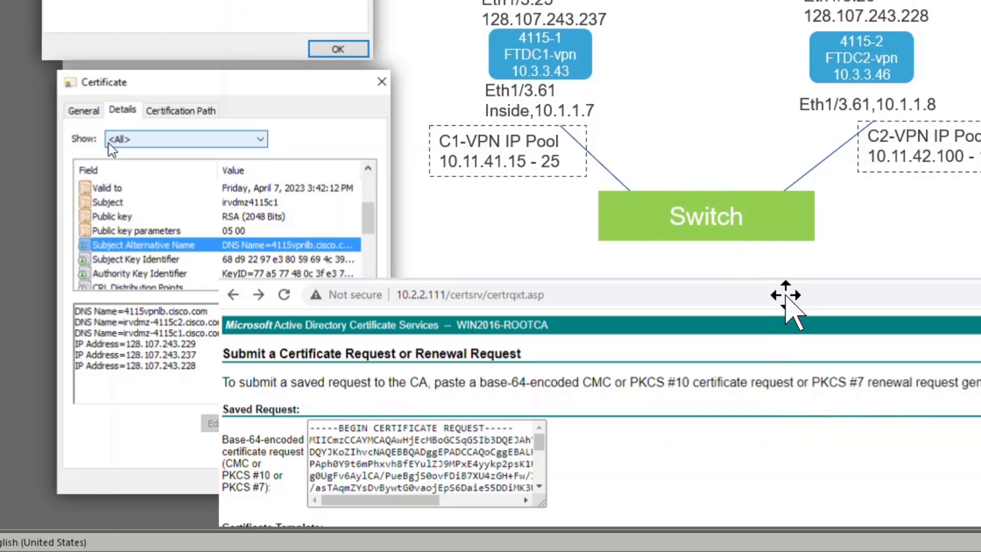
# Reposition the certificate request screenshot on the slide over the switch area and examine its template and additional attributes
pyautogui.moveTo(781, 294); pyautogui.dragTo(765, 378)
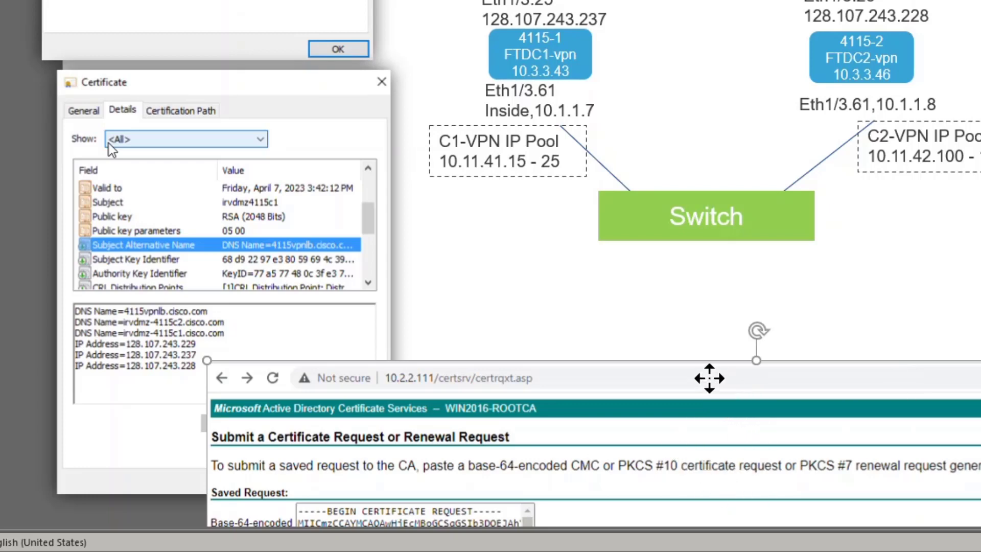
pyautogui.moveTo(708, 376); pyautogui.dragTo(698, 172)
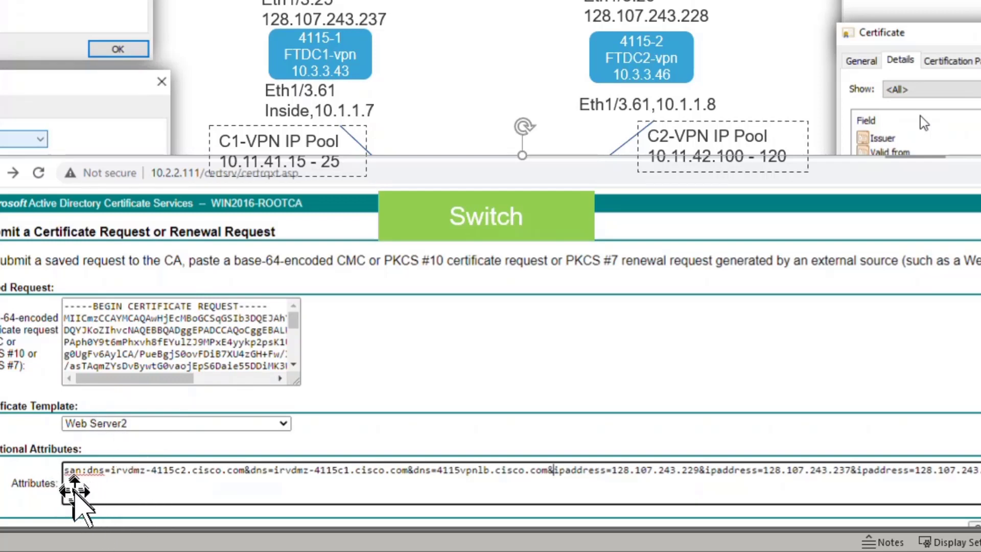
pyautogui.scroll(-1, 416, 391)
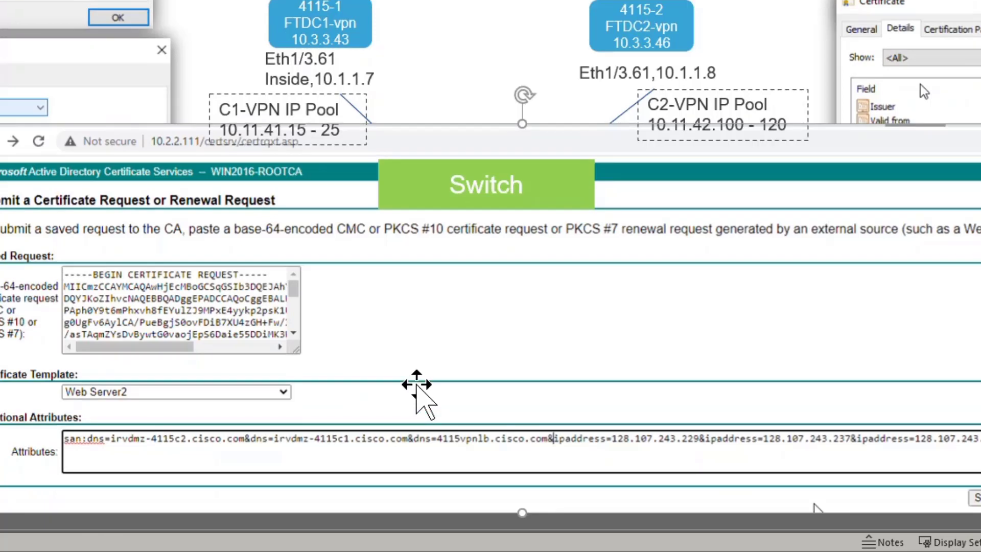
pyautogui.scroll(-1, 416, 391)
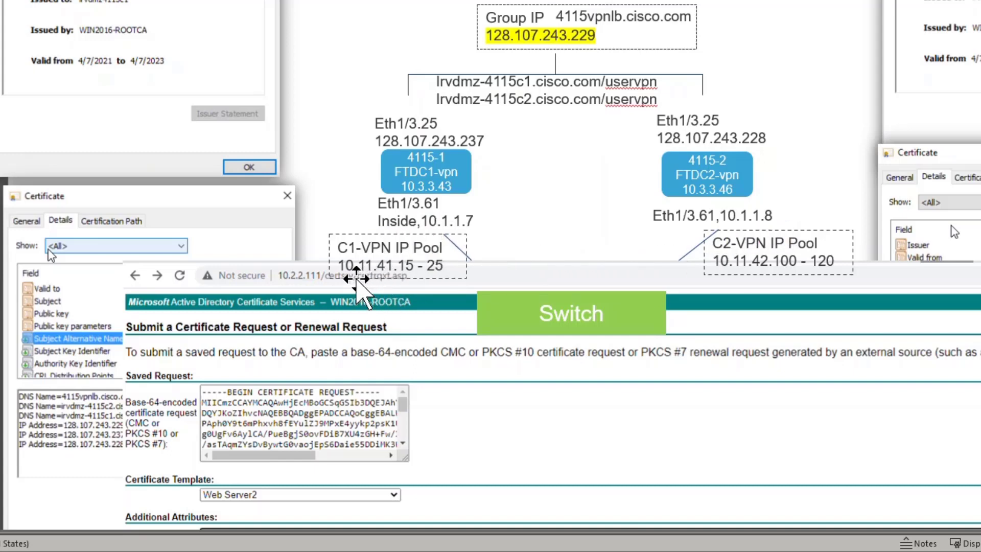
pyautogui.moveTo(578, 280); pyautogui.dragTo(585, 307)
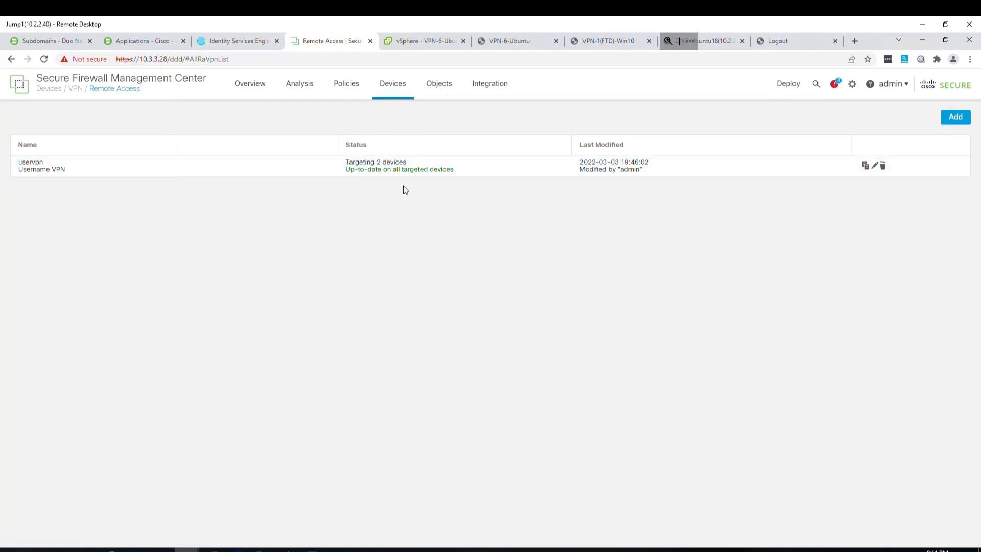
# Switch to Secure Firewall Management Center and open the GP-uservpn group policy from the uservpn policy's uservpn connection profile
pyautogui.click(874, 166)
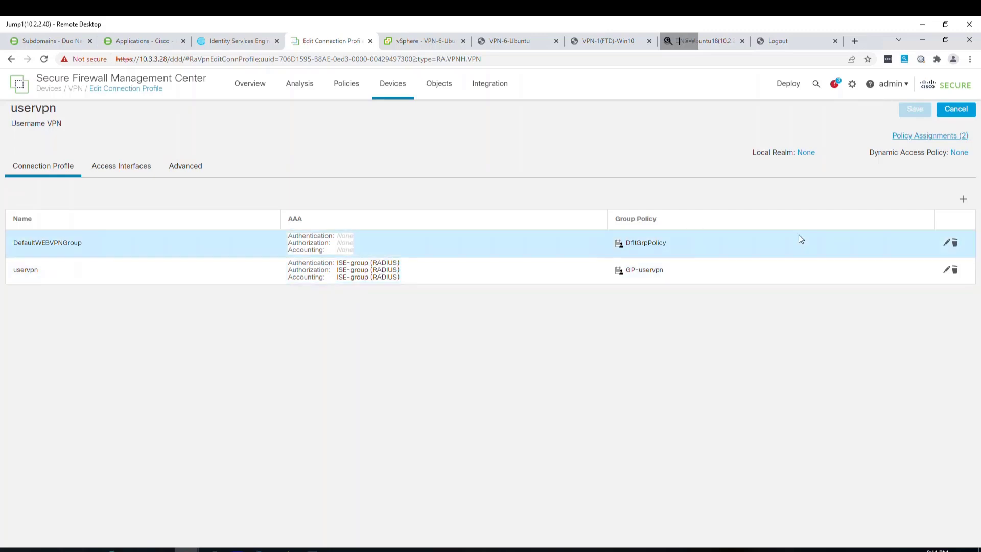
pyautogui.click(946, 272)
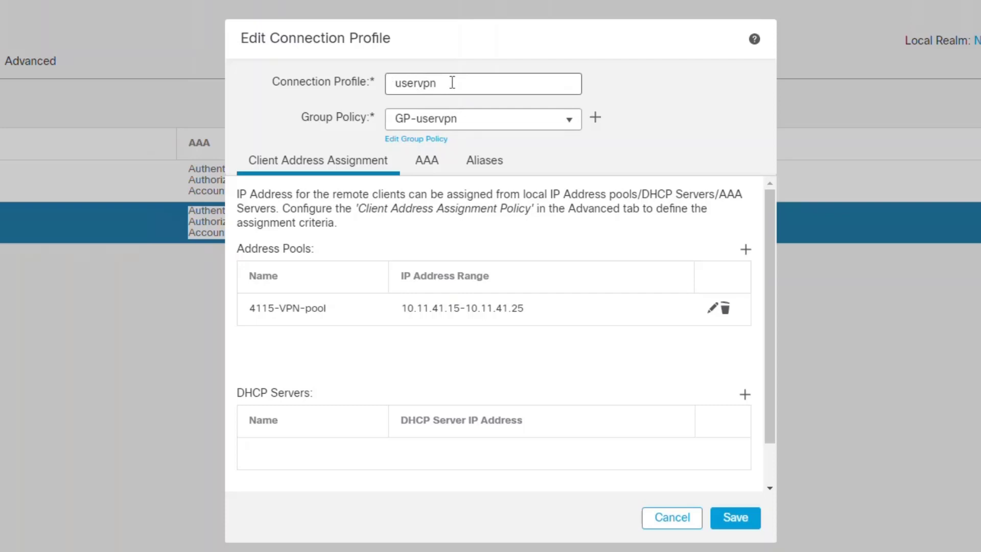
pyautogui.click(407, 139)
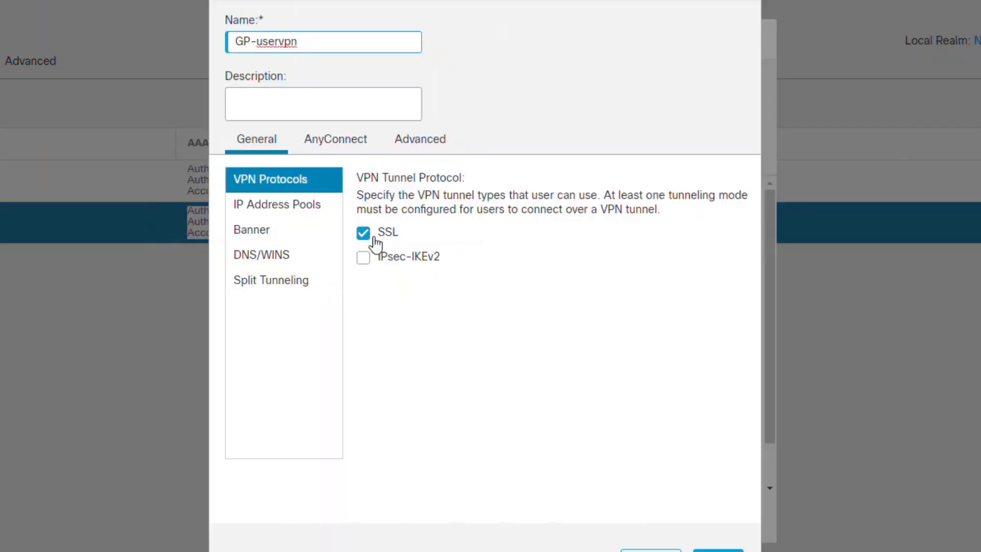
# Inspect the device override of the 4115-VPN-pool address pool in the group policy and close the pool without saving
pyautogui.click(274, 211)
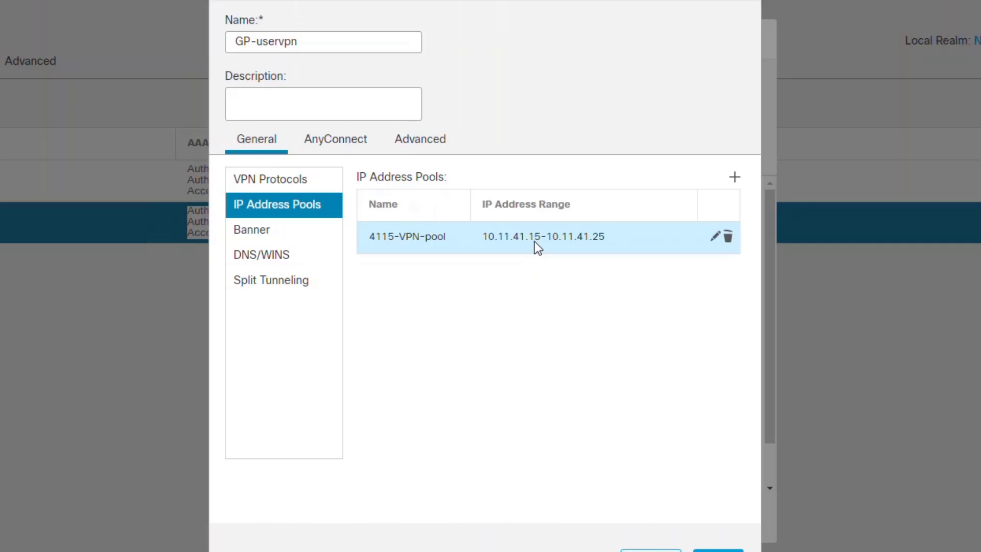
pyautogui.click(715, 239)
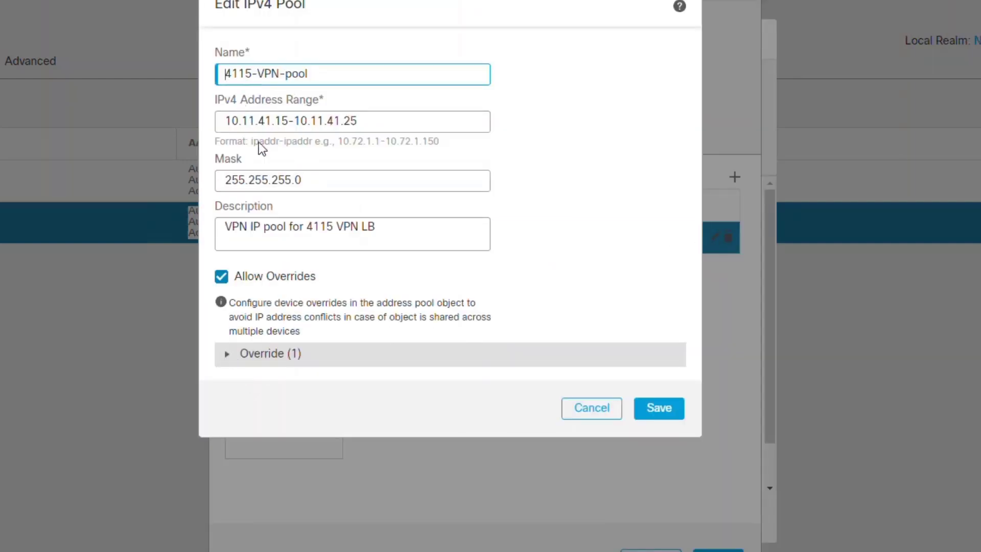
pyautogui.click(229, 360)
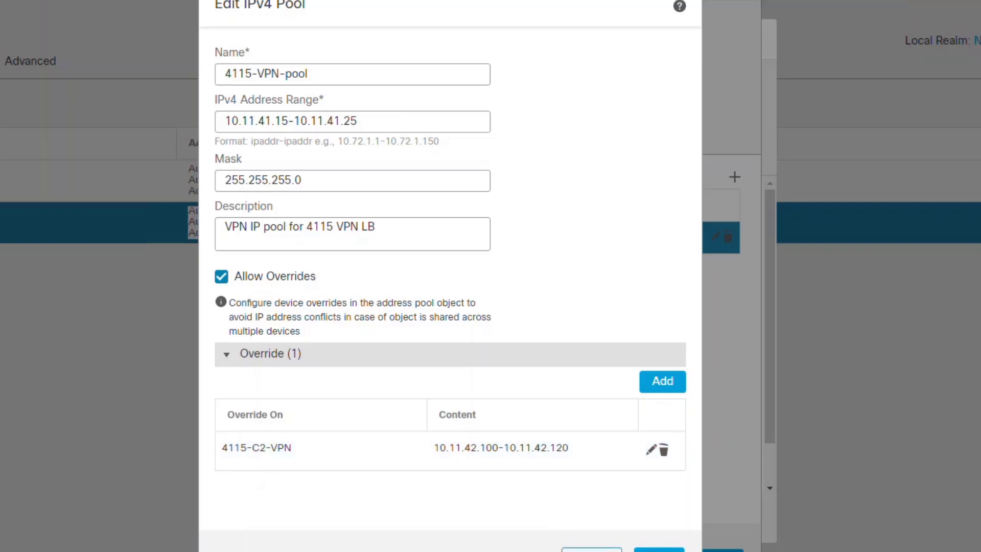
pyautogui.click(591, 550)
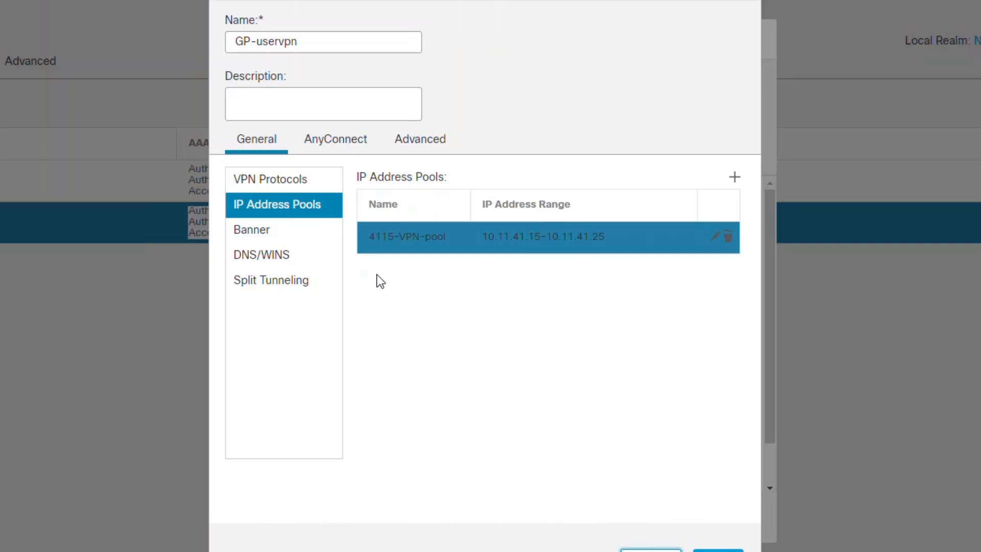
# Review the group policy's banner, DNS/WINS, split tunneling, AnyConnect and advanced settings
pyautogui.click(269, 236)
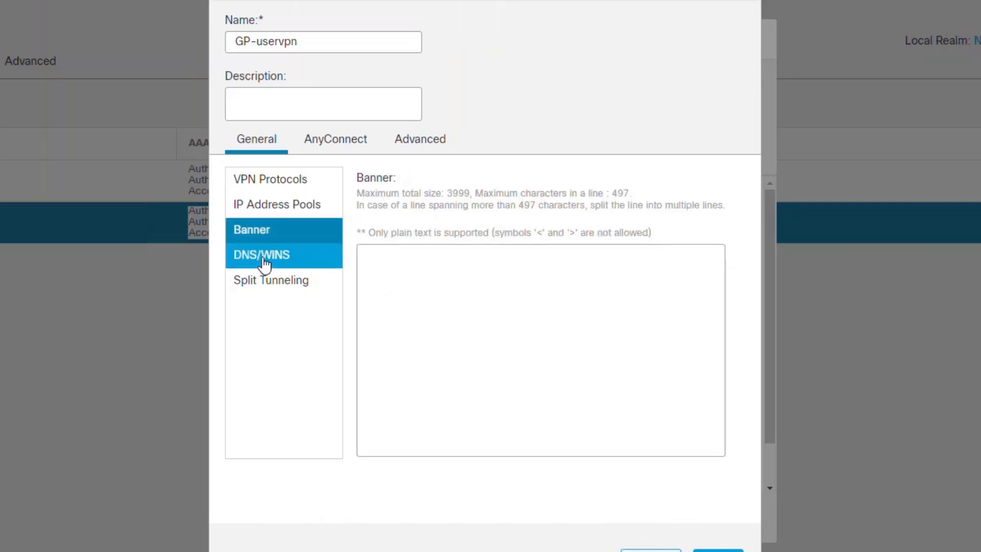
pyautogui.click(264, 258)
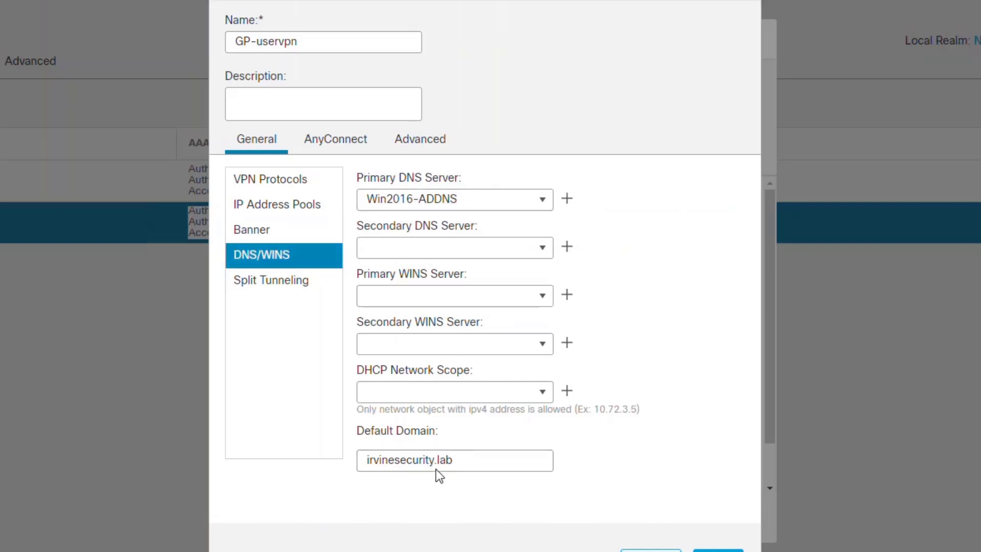
pyautogui.click(284, 289)
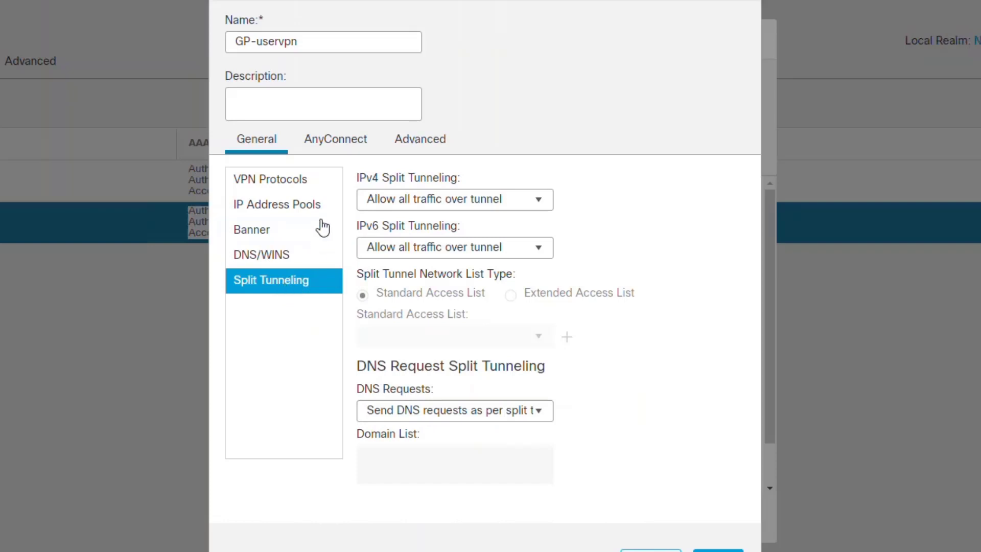
pyautogui.click(331, 147)
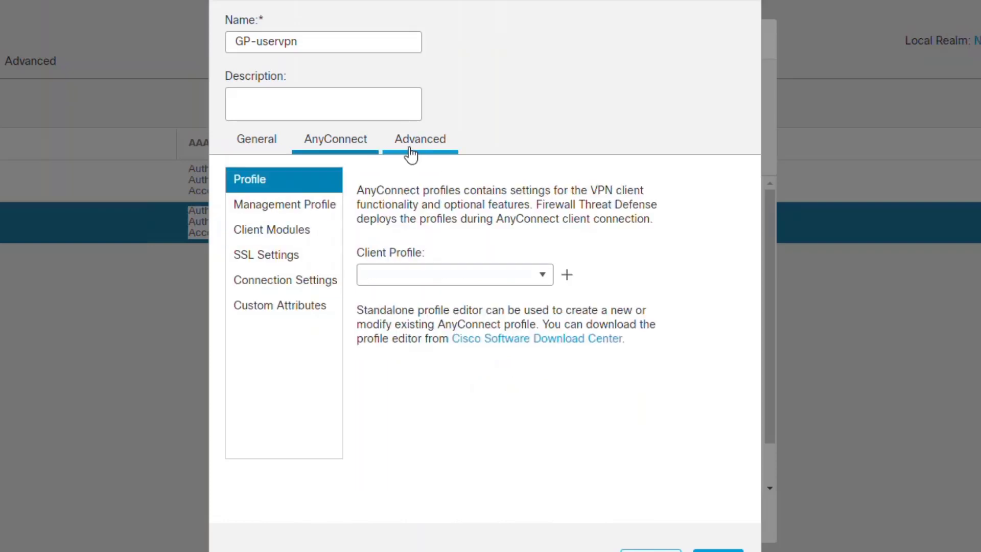
pyautogui.click(410, 154)
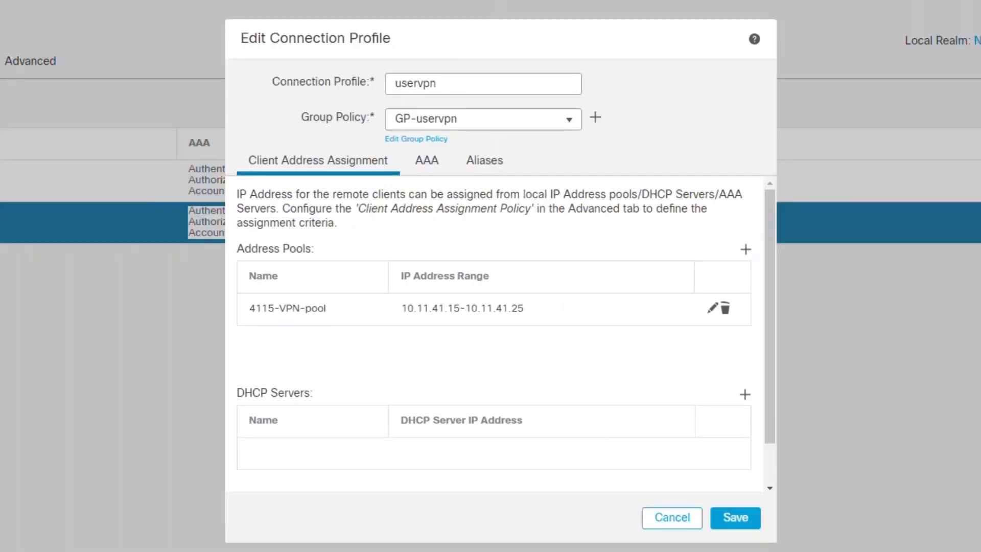
# Review the uservpn connection profile's AAA servers, alias names and URL alias, and close the profile without saving
pyautogui.click(427, 162)
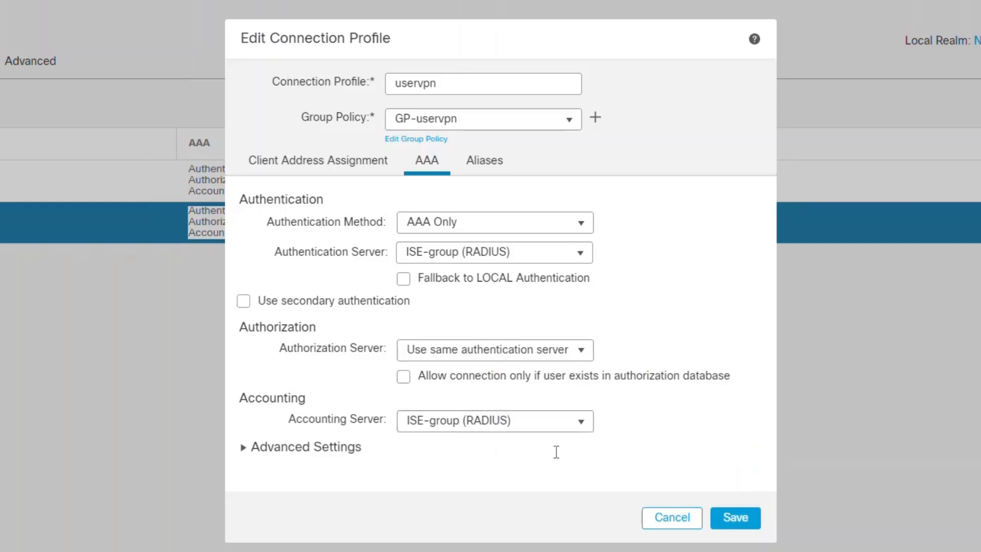
pyautogui.click(494, 162)
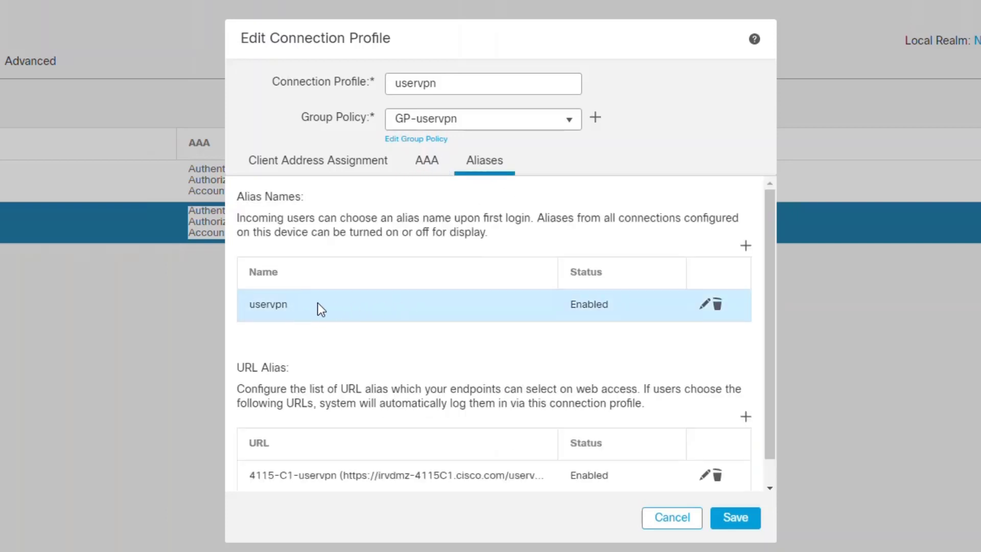
pyautogui.scroll(-1, 535, 358)
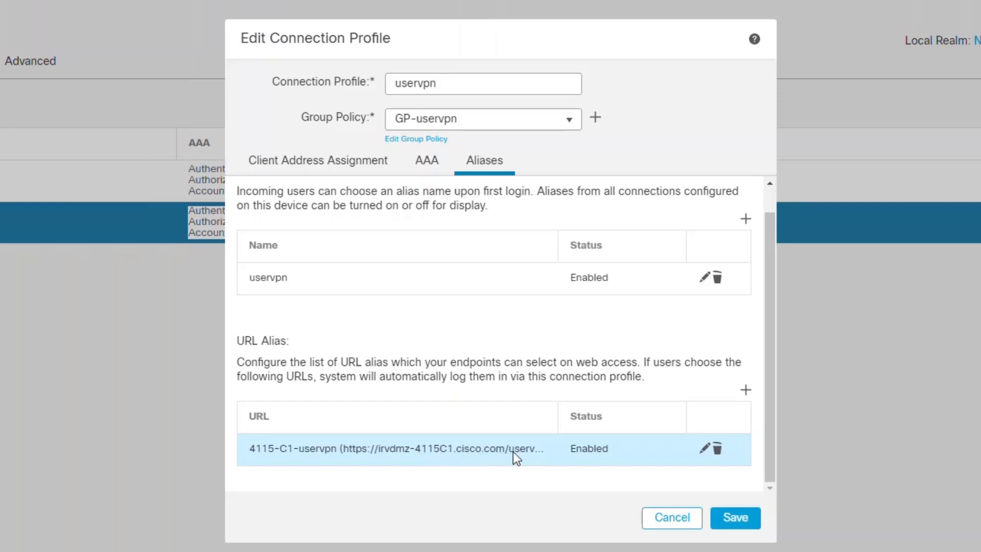
pyautogui.click(704, 450)
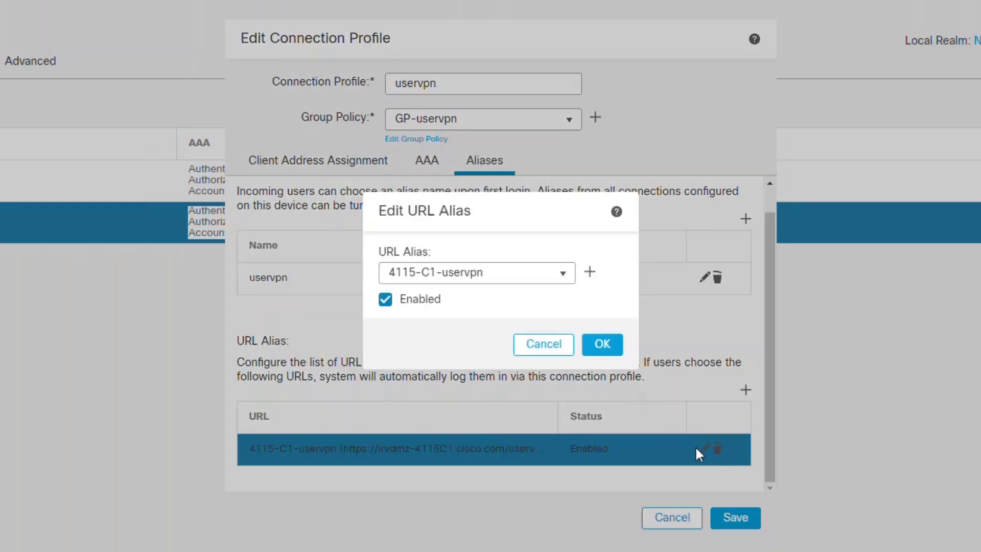
pyautogui.click(531, 348)
pyautogui.click(666, 518)
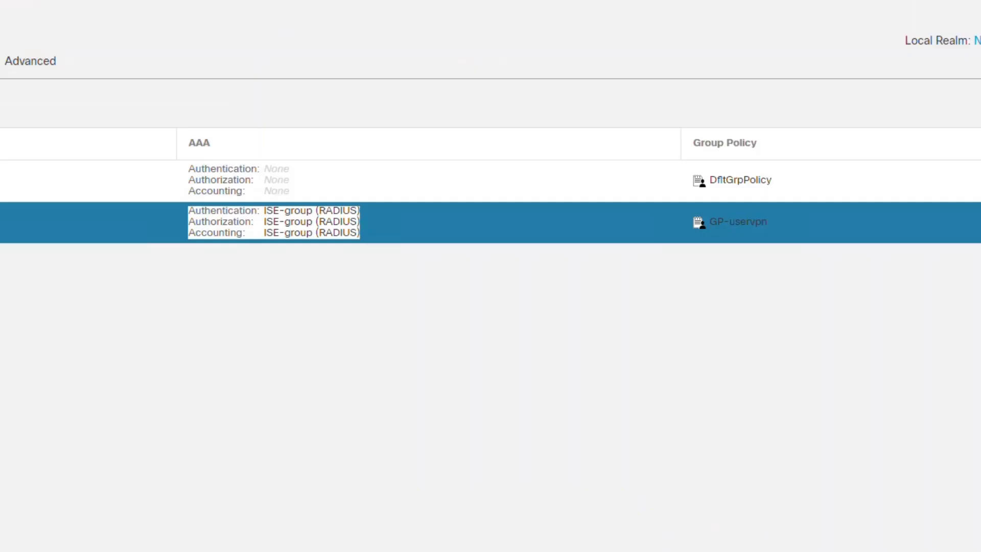
# Inspect the device override of the 4115-C1-uservpn URL object in object management and close it without saving
pyautogui.moveTo(528, 81)
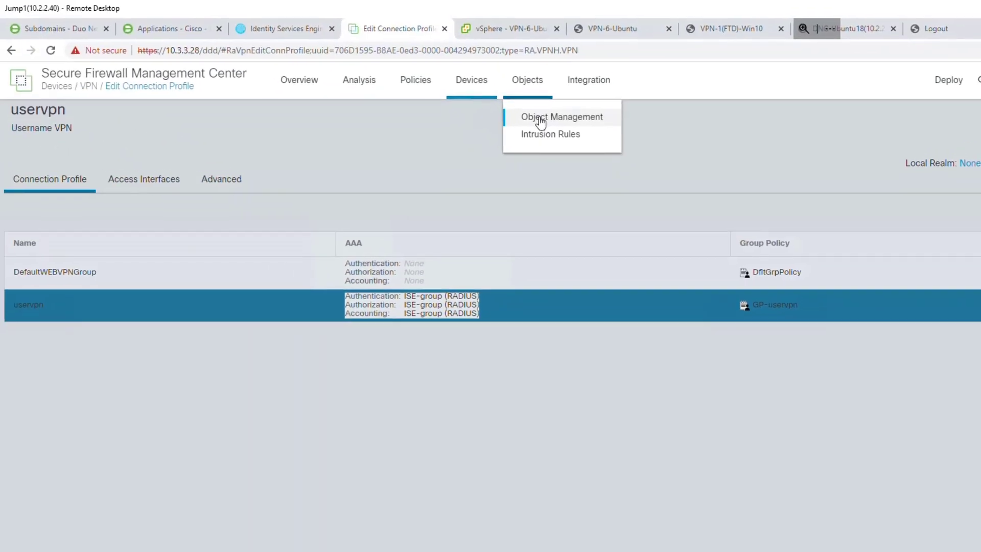
pyautogui.click(536, 118)
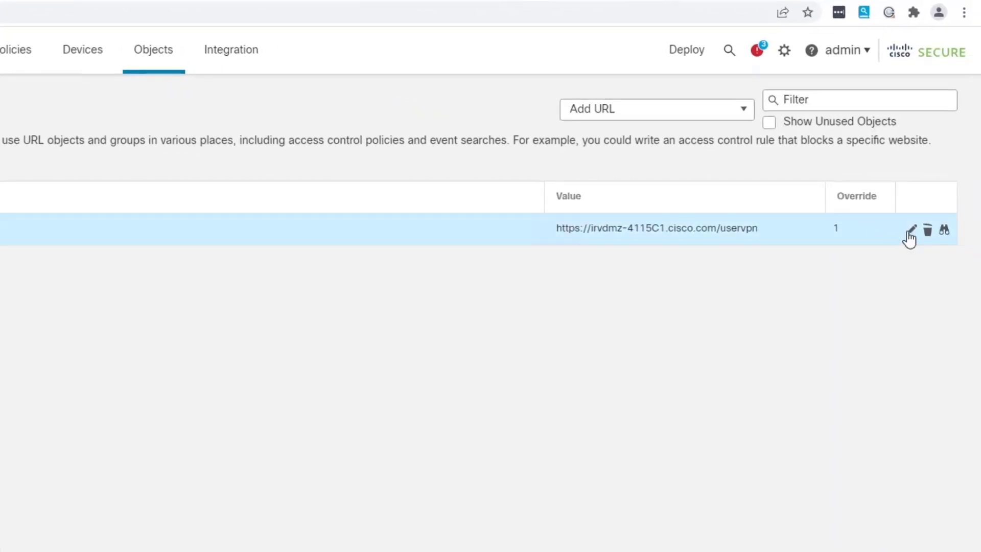
pyautogui.click(909, 233)
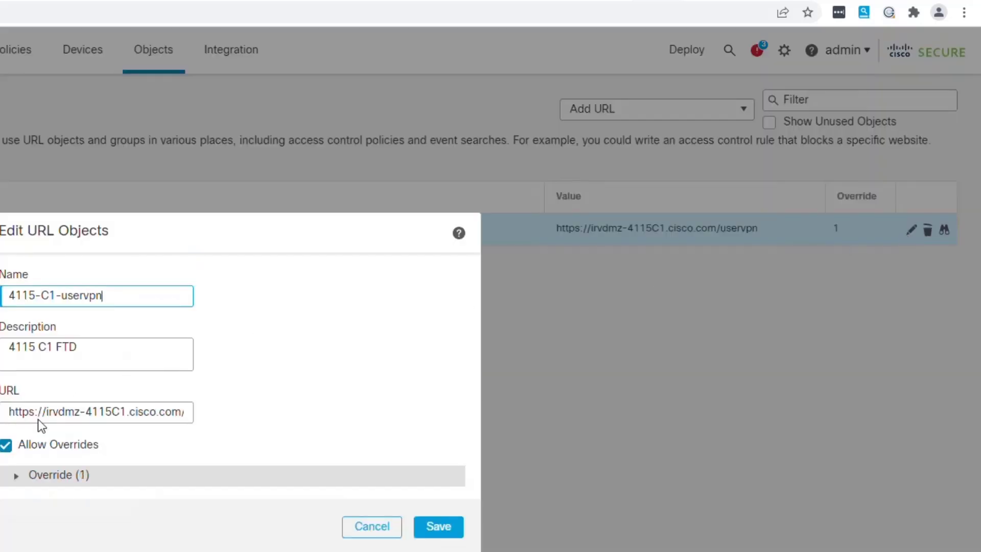
pyautogui.click(28, 466)
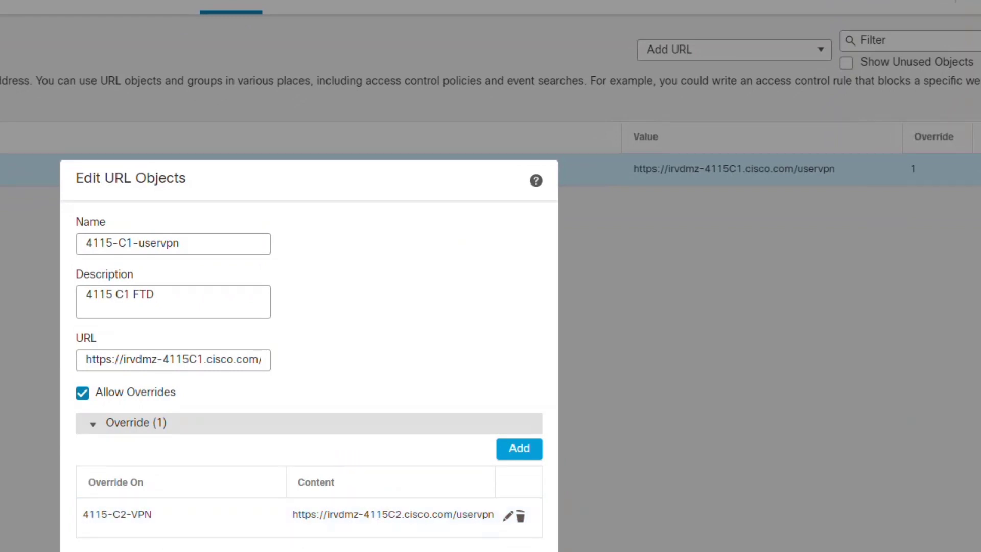
pyautogui.click(460, 551)
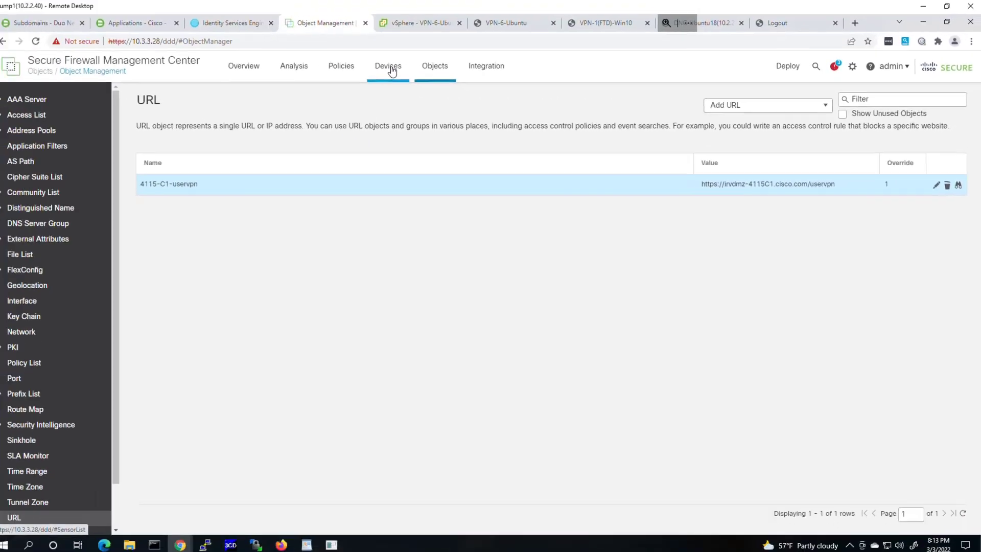
# Reopen the uservpn remote access policy and review its access interfaces, SSL ports and identity certificates
pyautogui.click(391, 70)
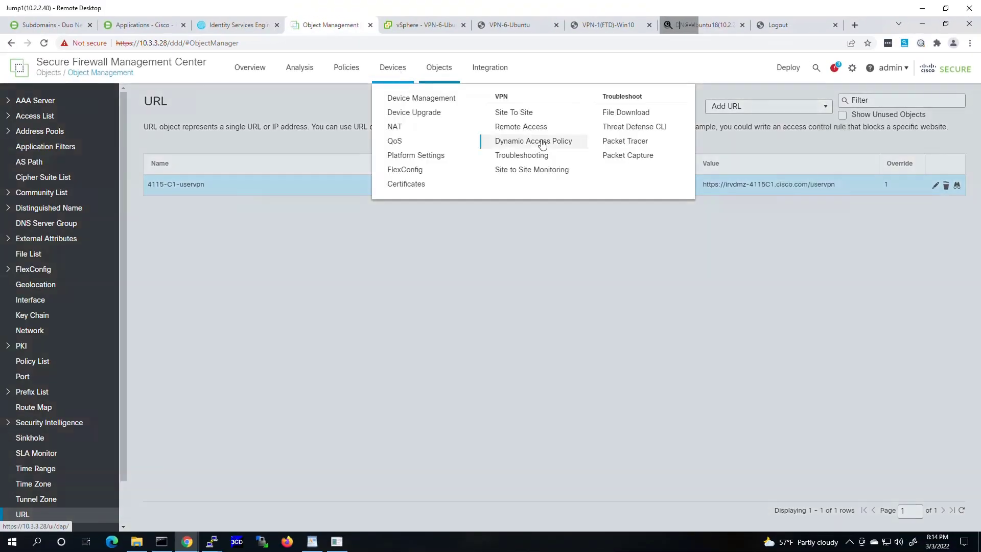
pyautogui.click(525, 129)
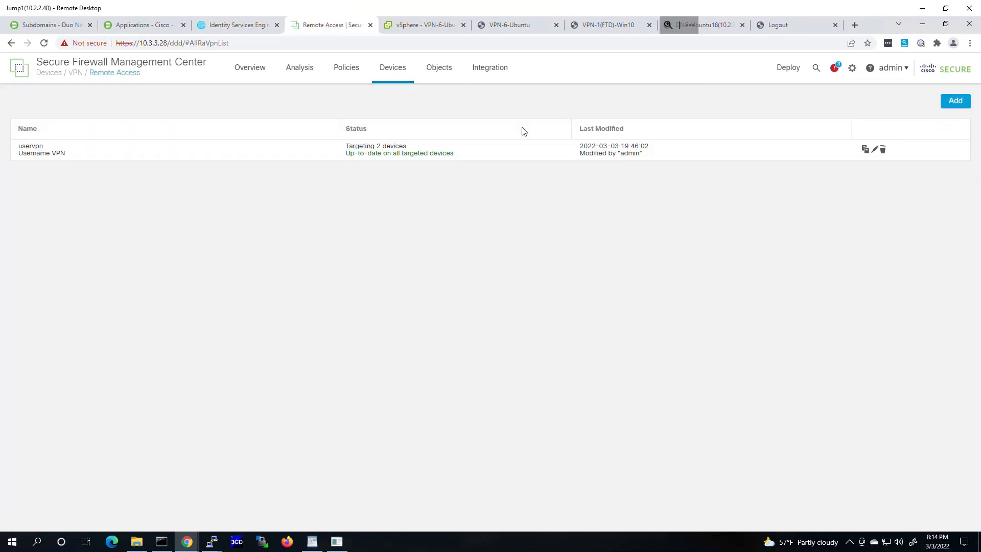
pyautogui.click(875, 151)
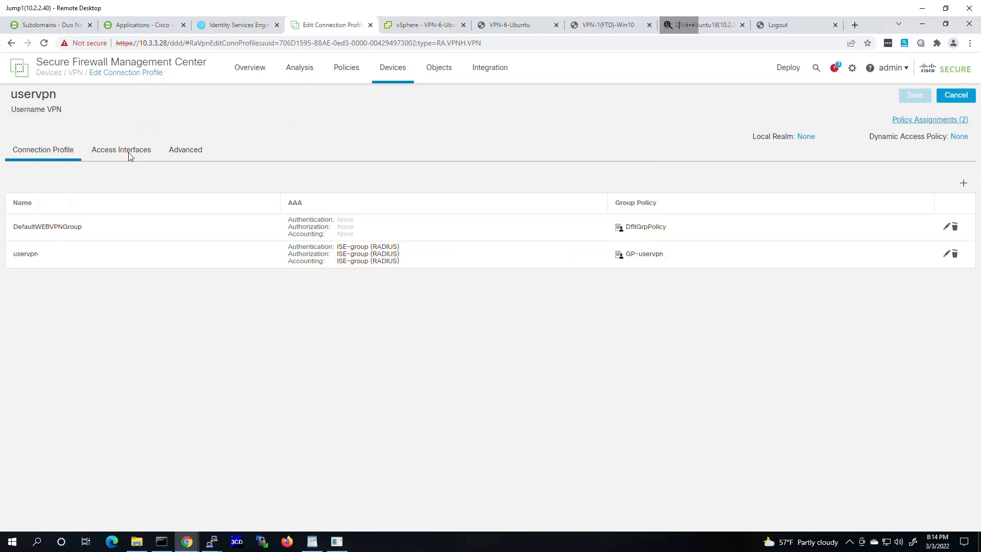
pyautogui.click(130, 155)
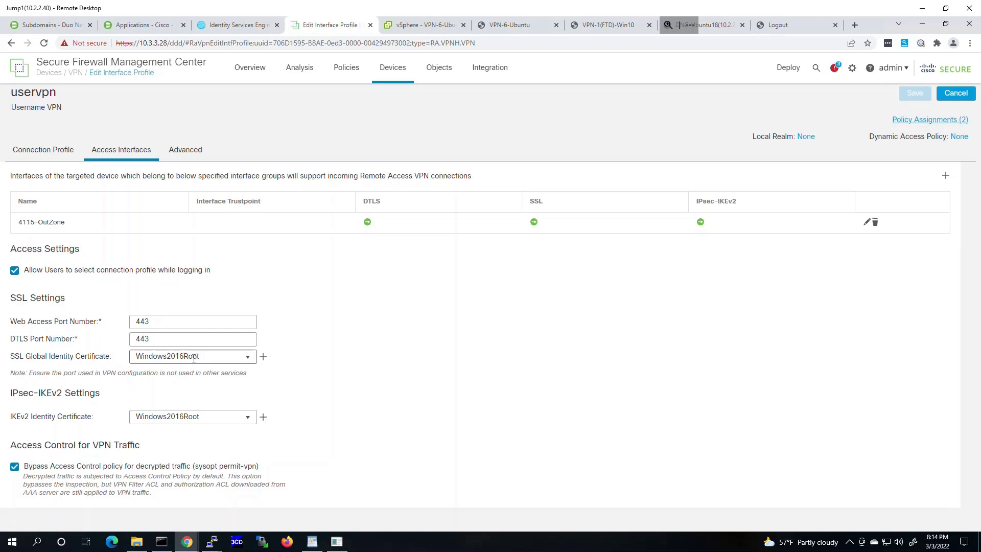
# Inspect the CA information of the Windows2016Root certificate enrollment object in object management and close it without saving
pyautogui.moveTo(442, 76)
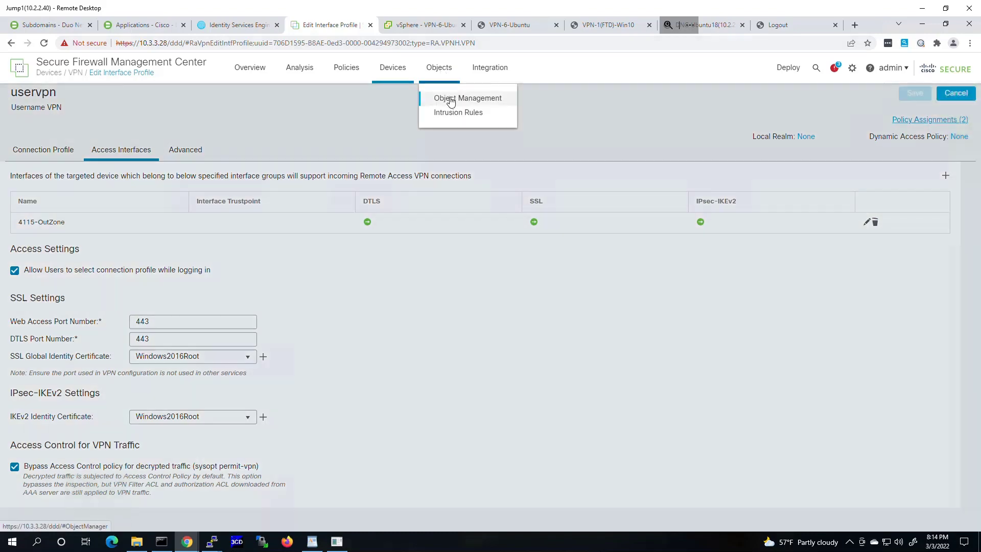
pyautogui.click(449, 98)
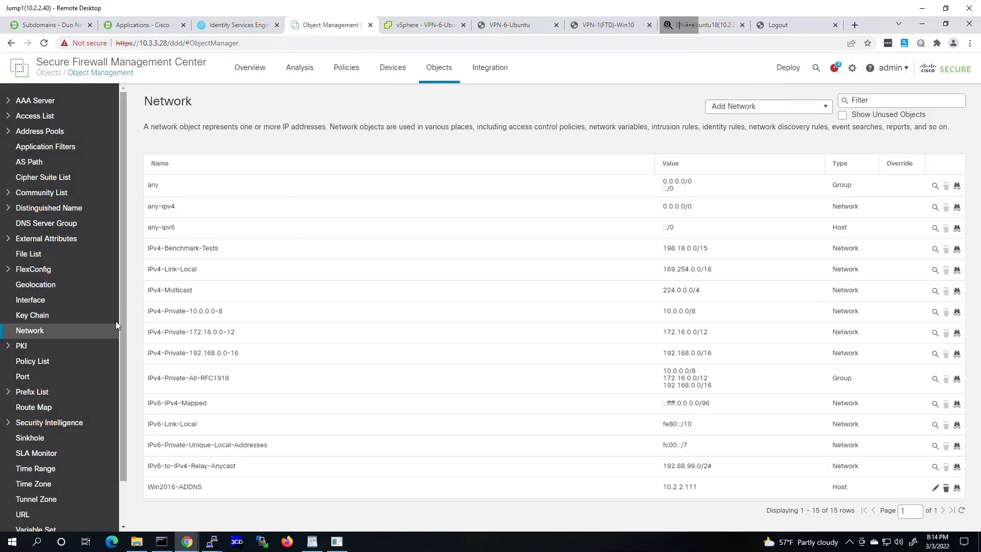
pyautogui.click(21, 350)
pyautogui.click(42, 363)
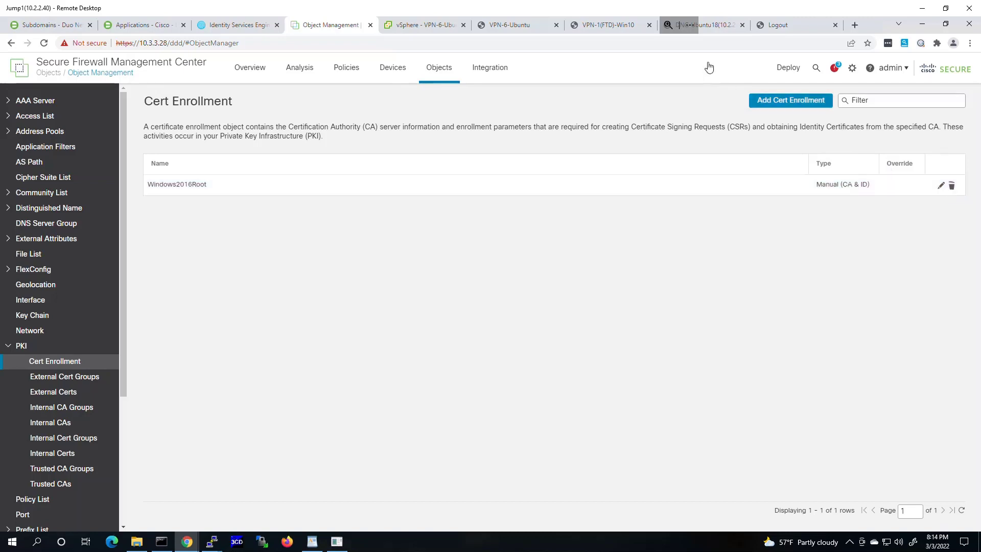
pyautogui.click(940, 187)
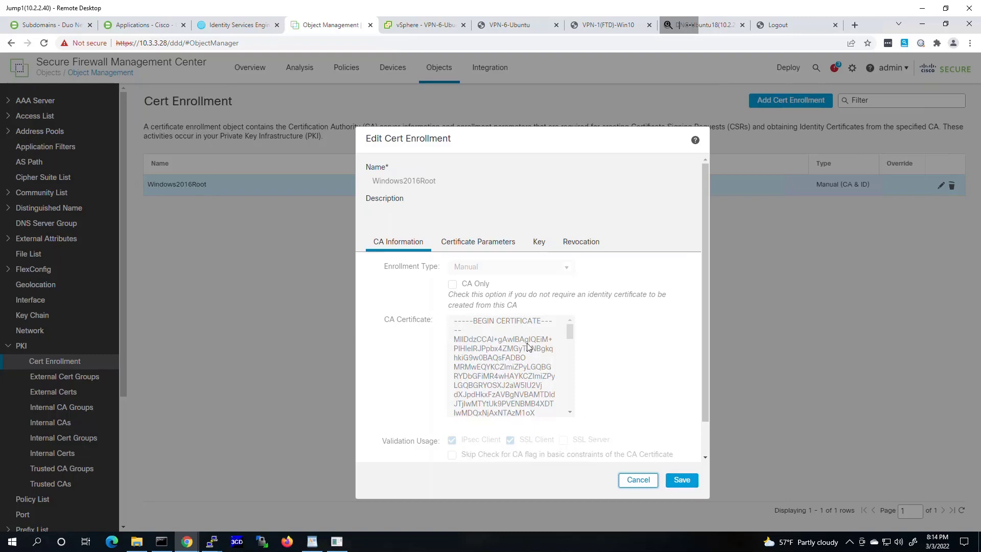
pyautogui.click(638, 480)
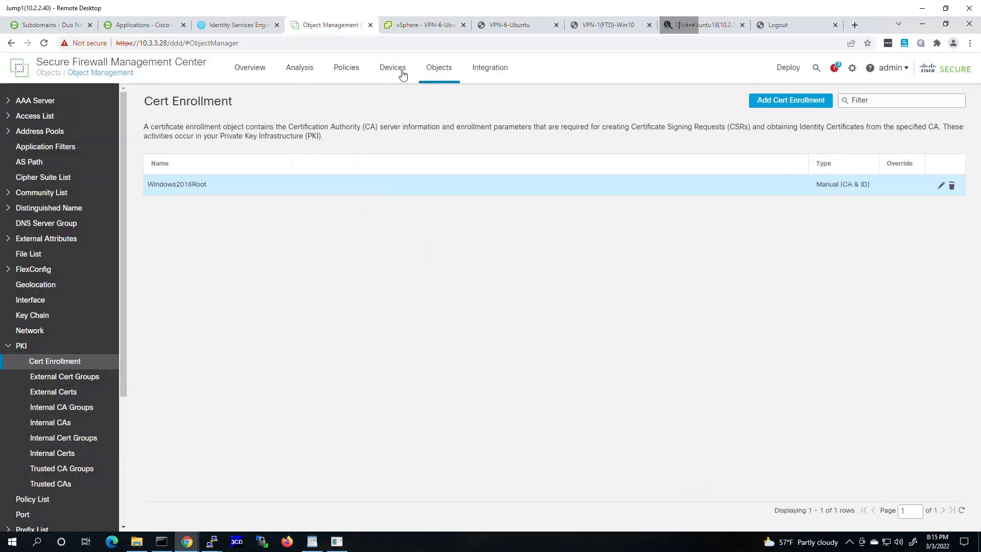
# Reopen the uservpn remote access policy and review its access interface certificates and advanced load balancing settings
pyautogui.moveTo(400, 72)
pyautogui.click(533, 132)
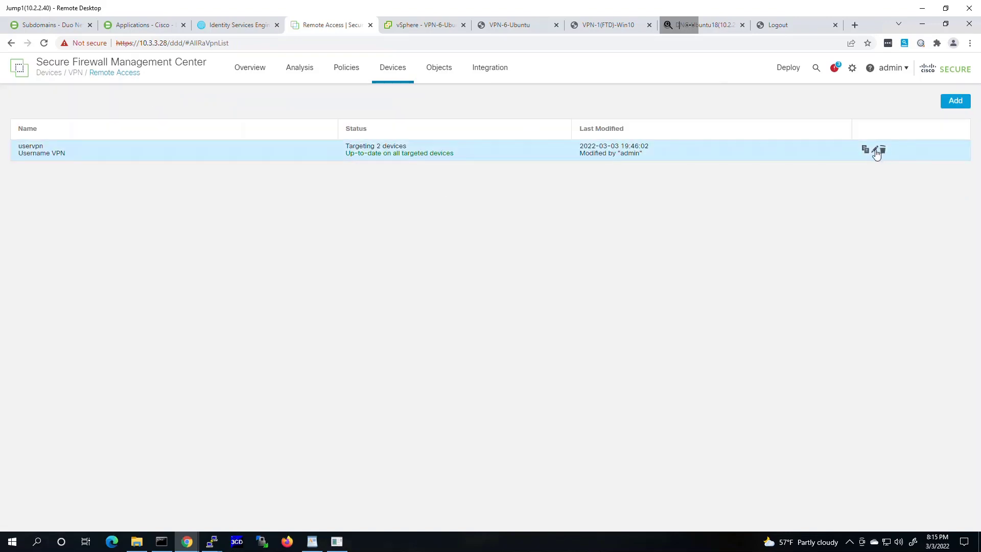
pyautogui.click(874, 151)
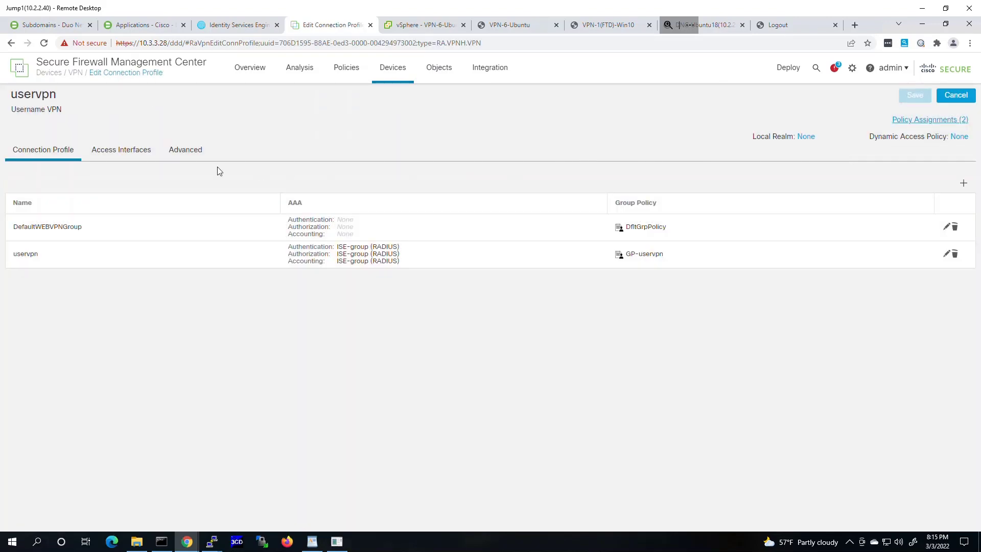
pyautogui.click(137, 155)
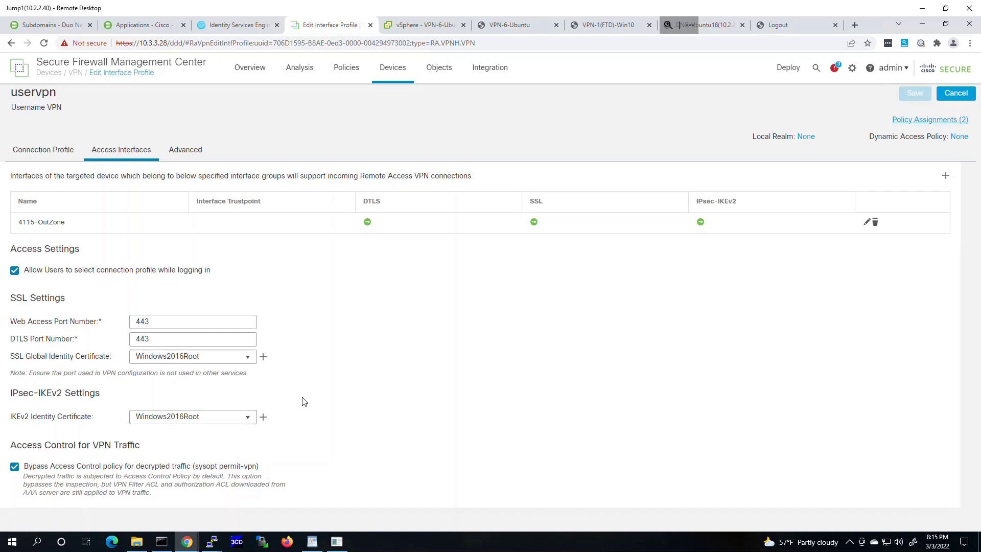
pyautogui.click(191, 154)
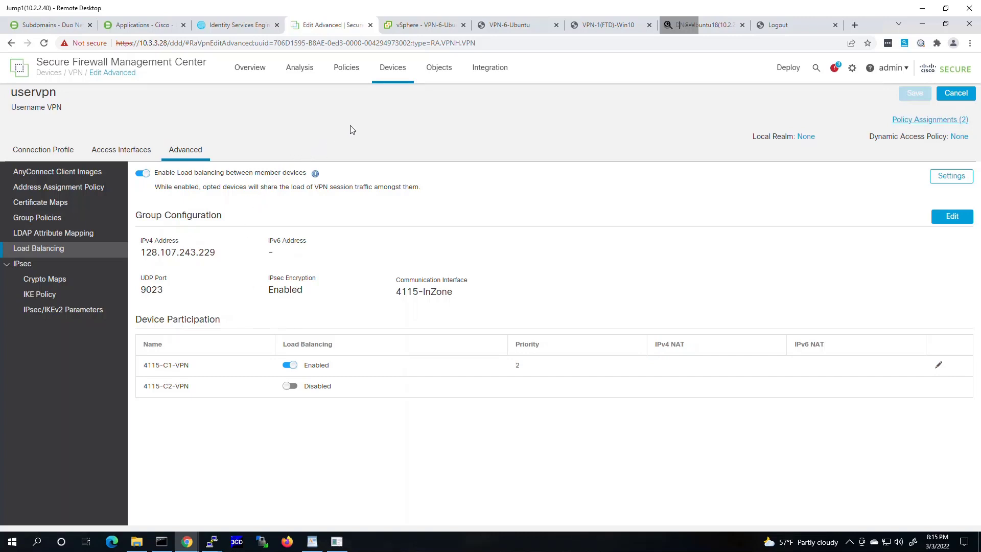
# Add a new device certificate for FP3120-1 using the Windows2016Root certificate enrollment object
pyautogui.click(391, 68)
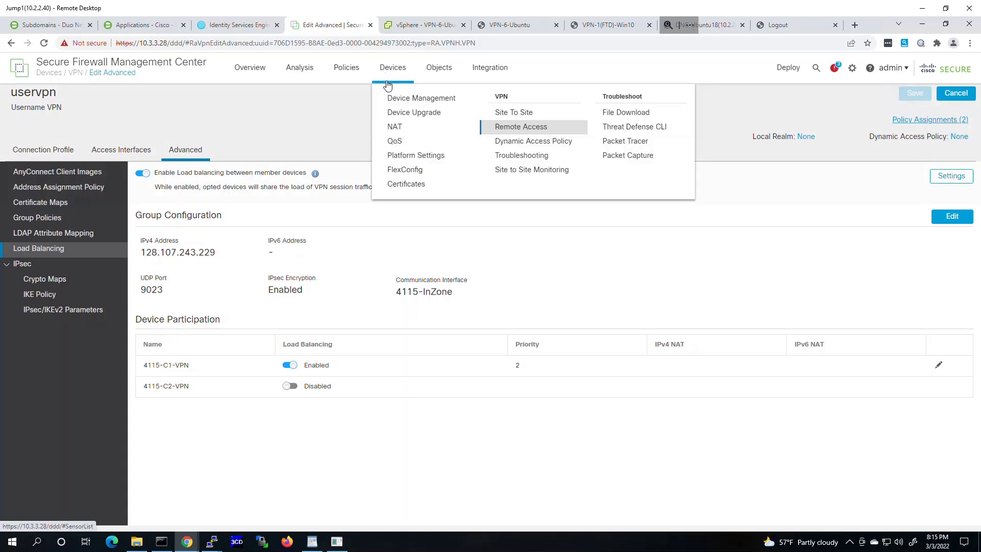
pyautogui.click(404, 184)
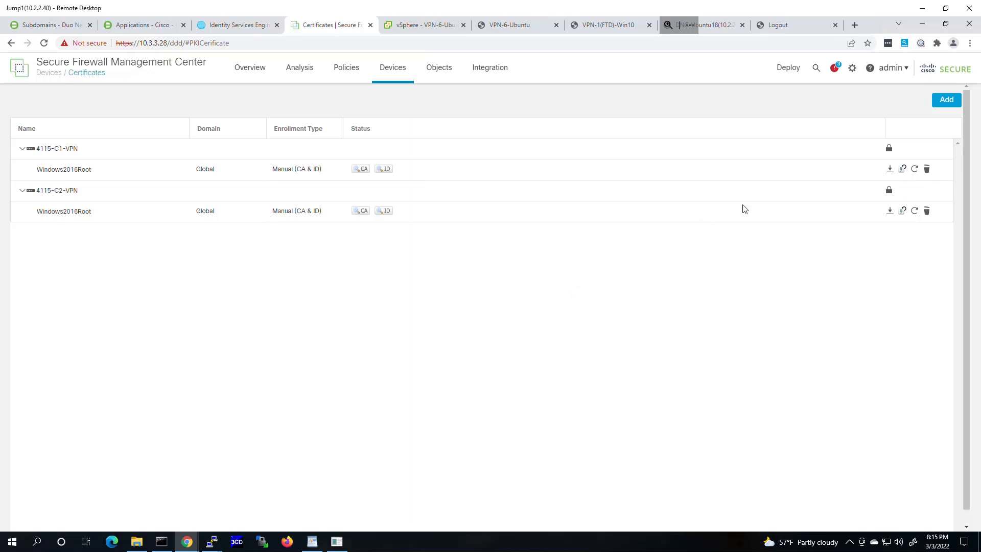
pyautogui.click(947, 101)
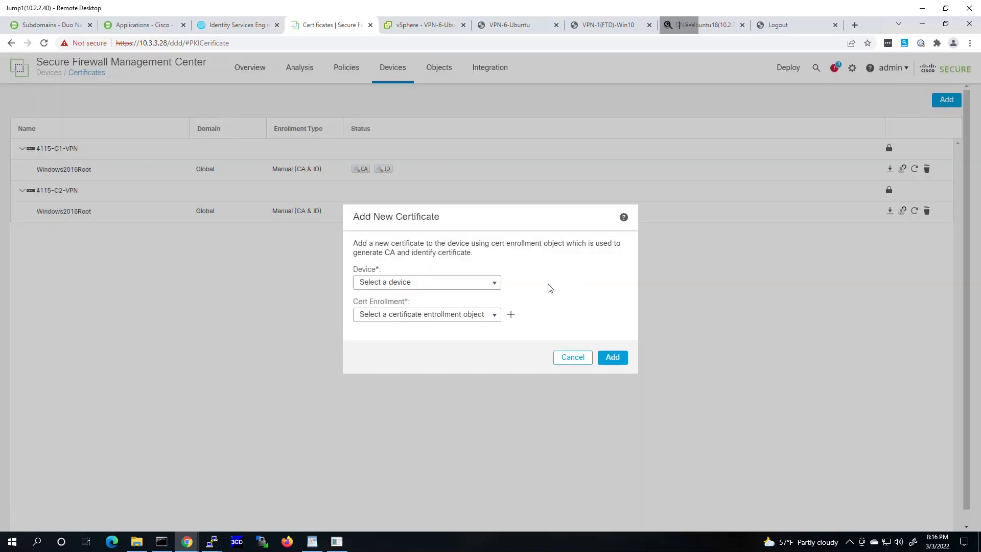
pyautogui.click(489, 282)
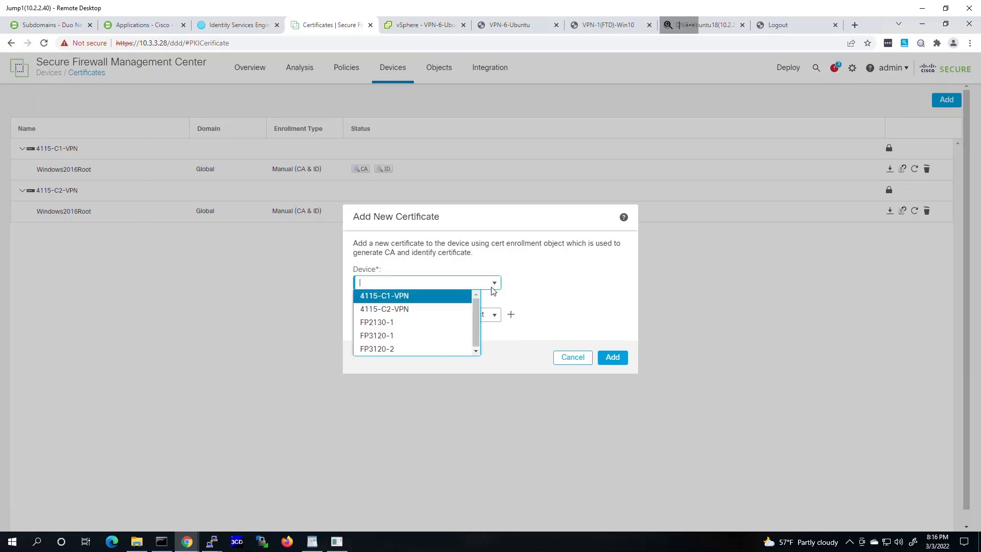
pyautogui.click(385, 337)
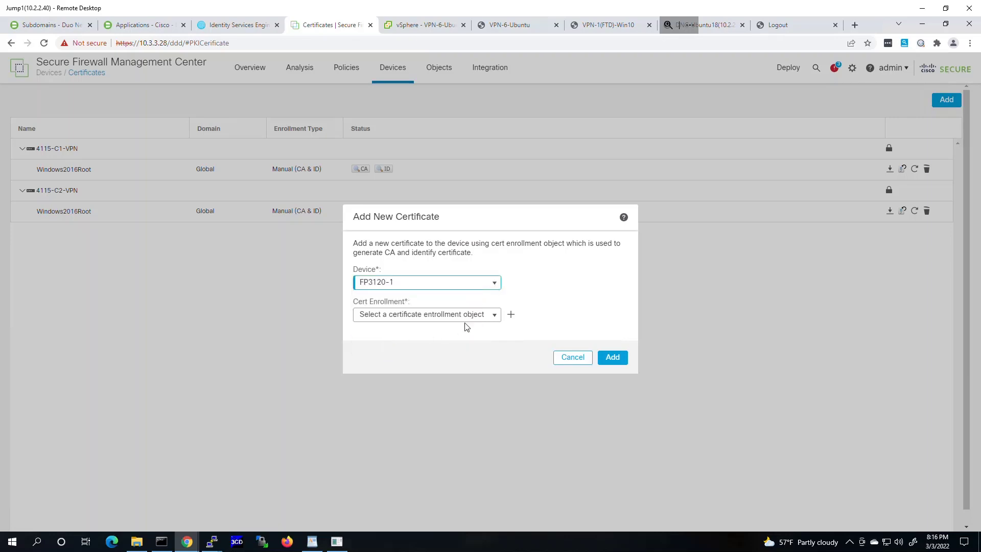
pyautogui.click(496, 315)
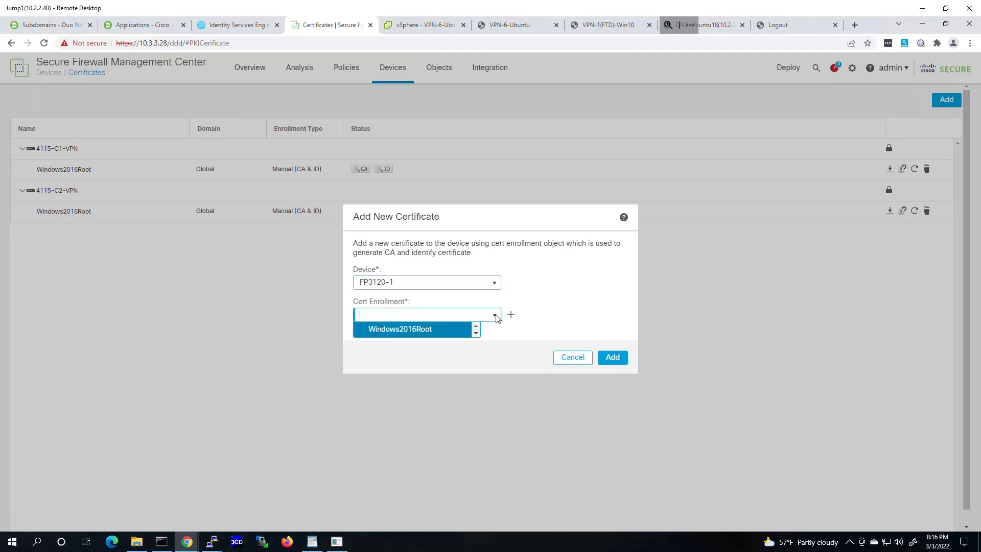
pyautogui.click(398, 330)
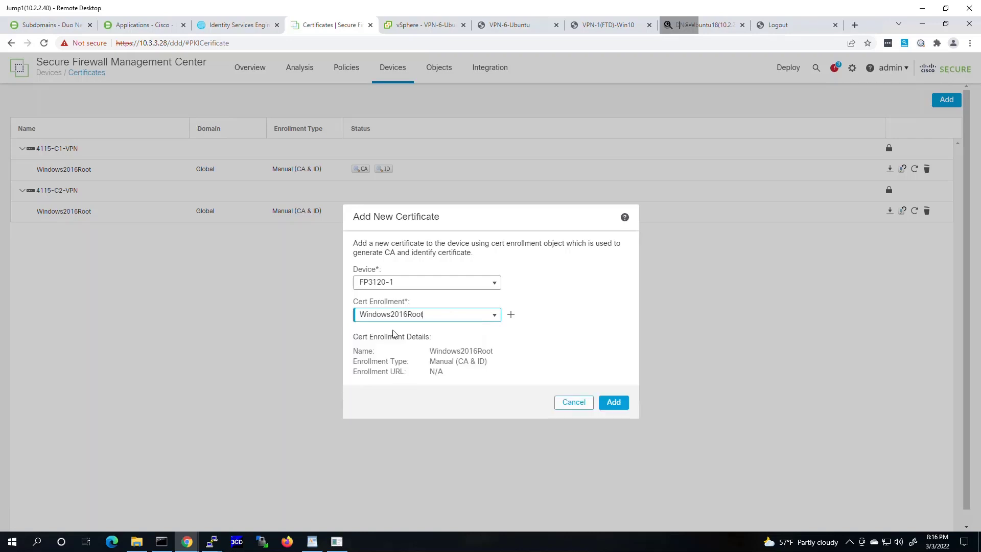
pyautogui.click(611, 405)
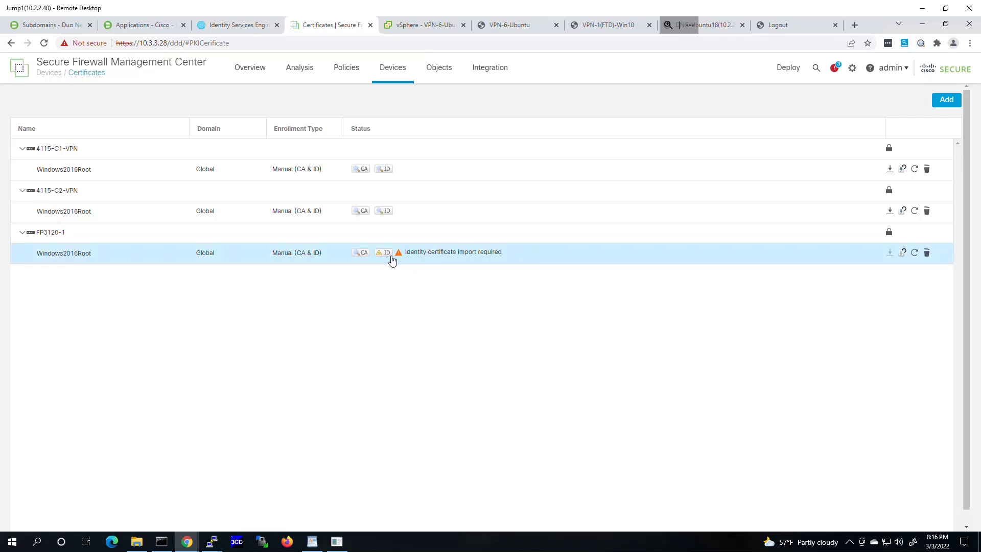
# Generate a certificate signing request for the FP3120-1 identity certificate and select the full request text
pyautogui.moveTo(386, 255)
pyautogui.click(386, 255)
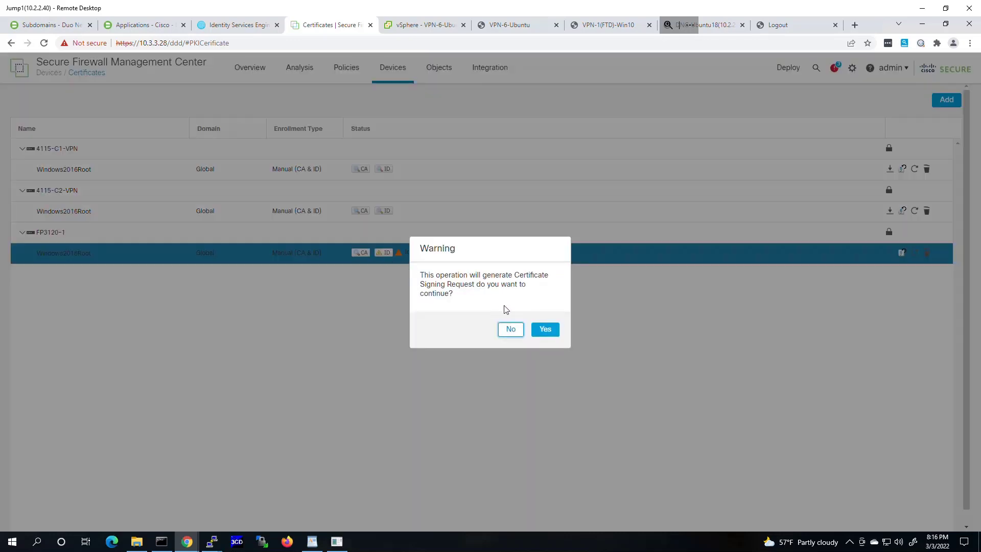
pyautogui.click(545, 330)
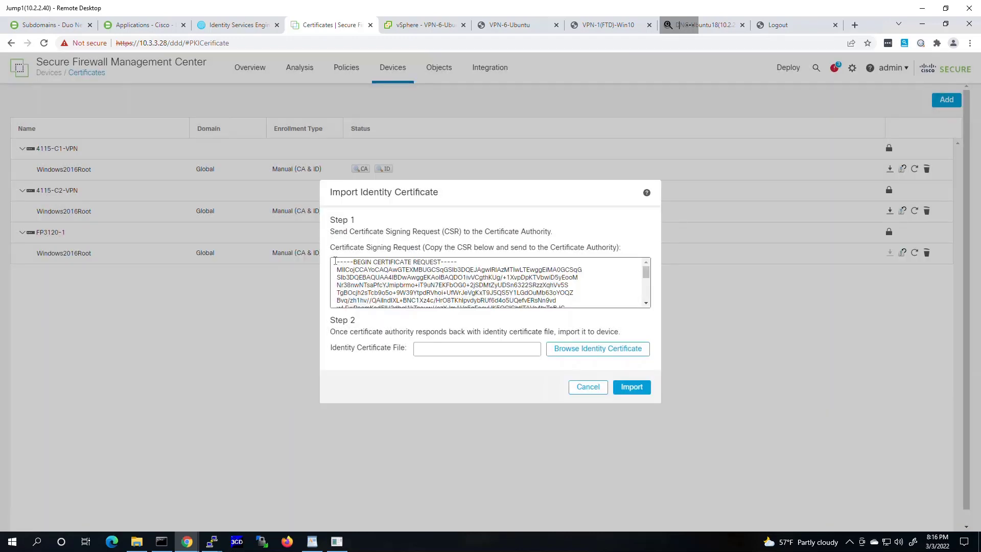
pyautogui.moveTo(335, 261); pyautogui.dragTo(583, 303)
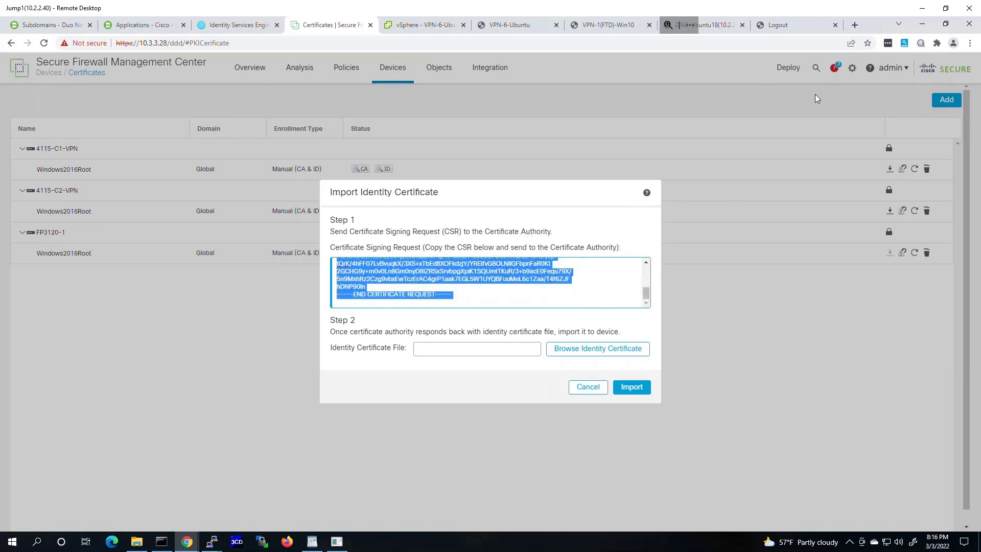
pyautogui.click(858, 29)
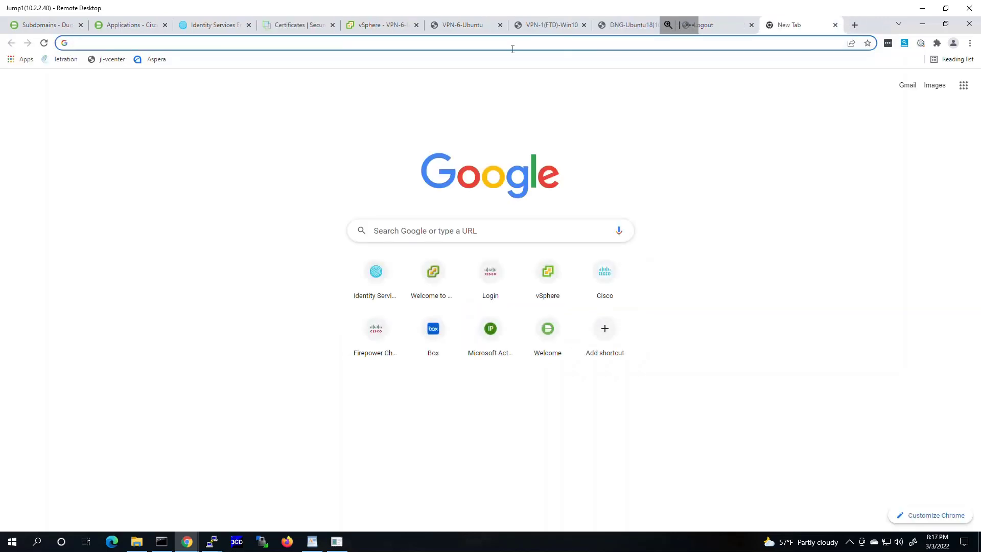
pyautogui.write('http://1')
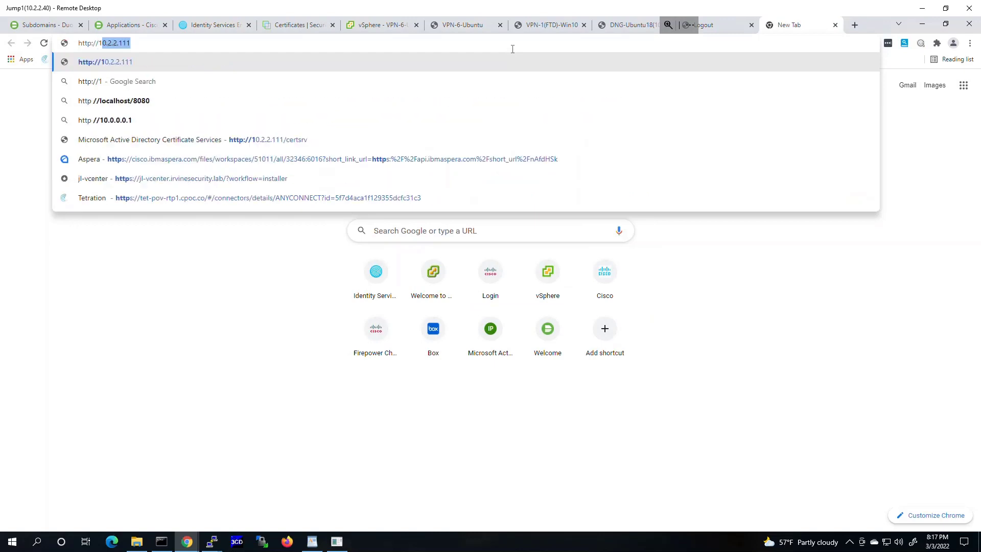
pyautogui.write('0.')
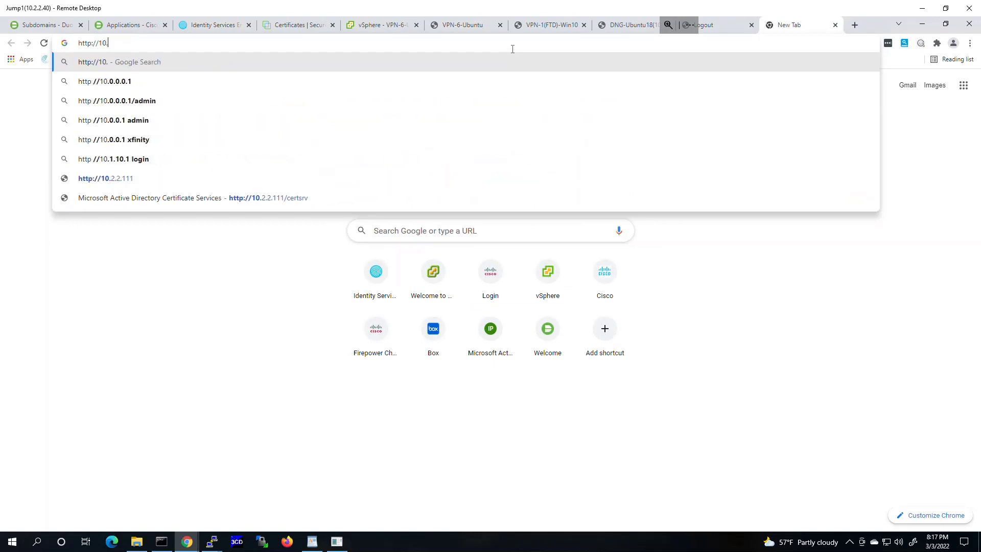
pyautogui.write('2.2.111/')
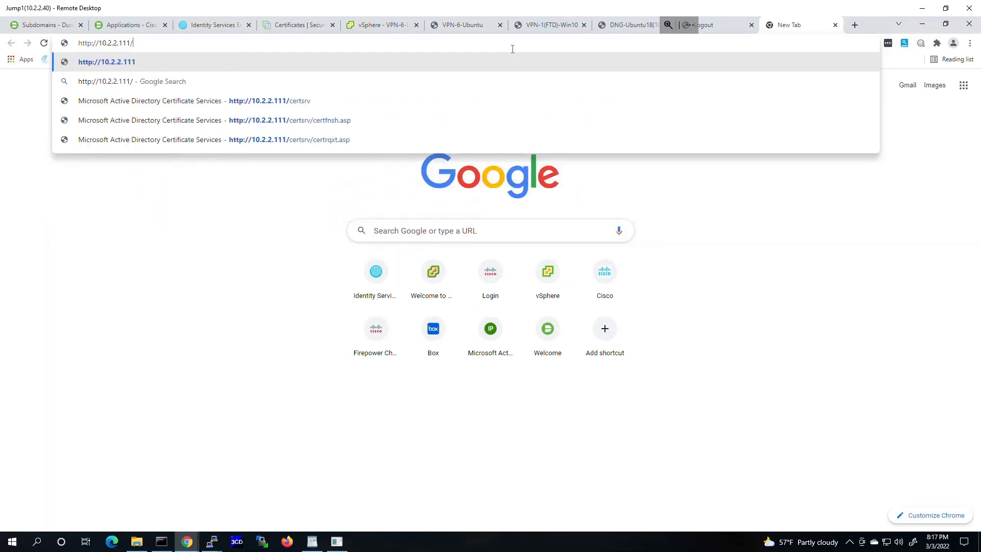
pyautogui.write('certsrv/')
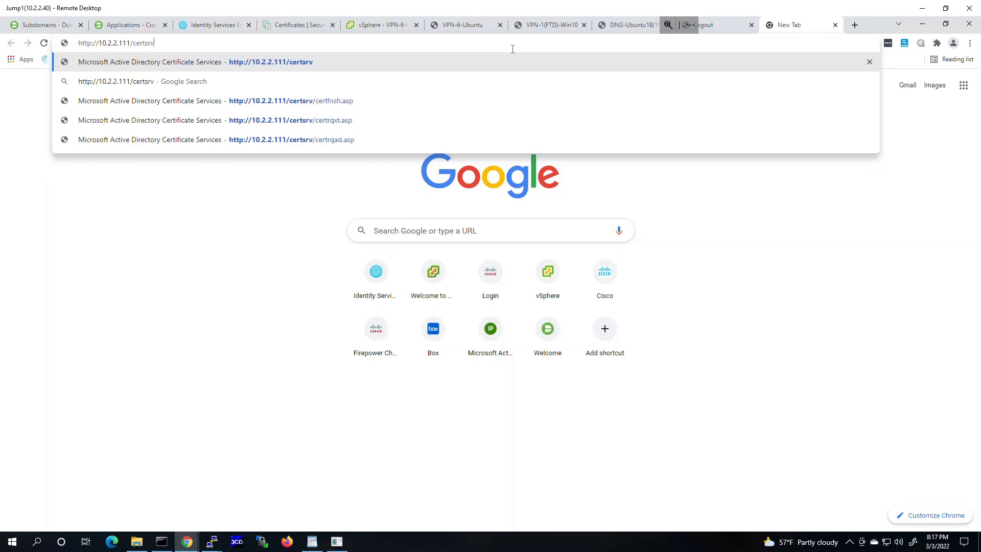
pyautogui.press('Return')
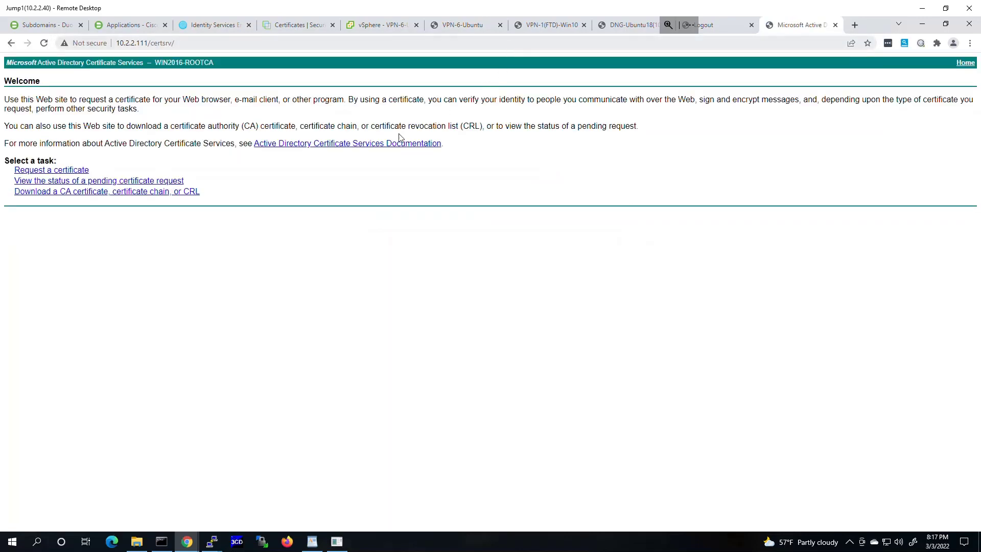
# Start a base-64-encoded certificate request, try to paste the signing request, and choose the Web Server2 certificate template
pyautogui.click(63, 173)
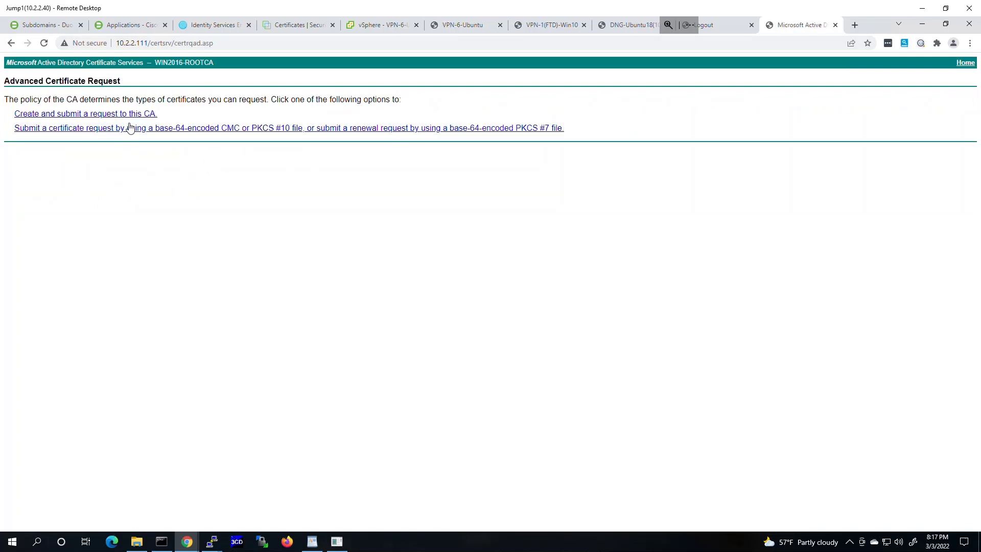
pyautogui.click(129, 129)
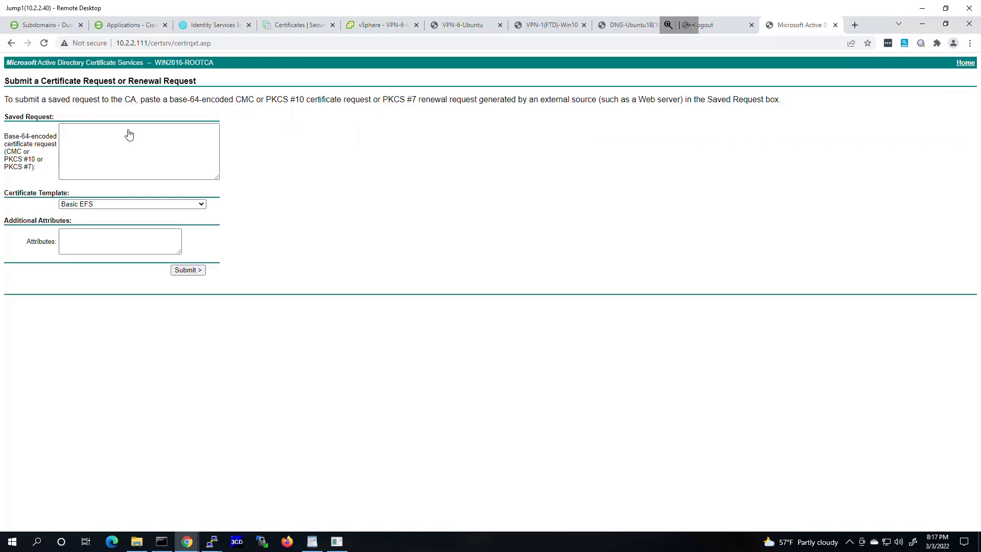
pyautogui.rightClick(117, 136)
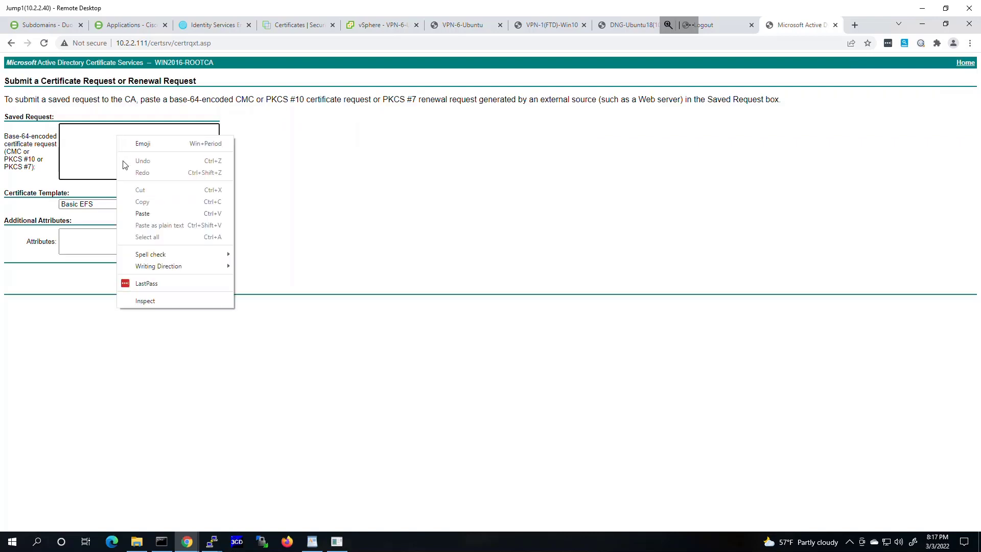
pyautogui.click(150, 217)
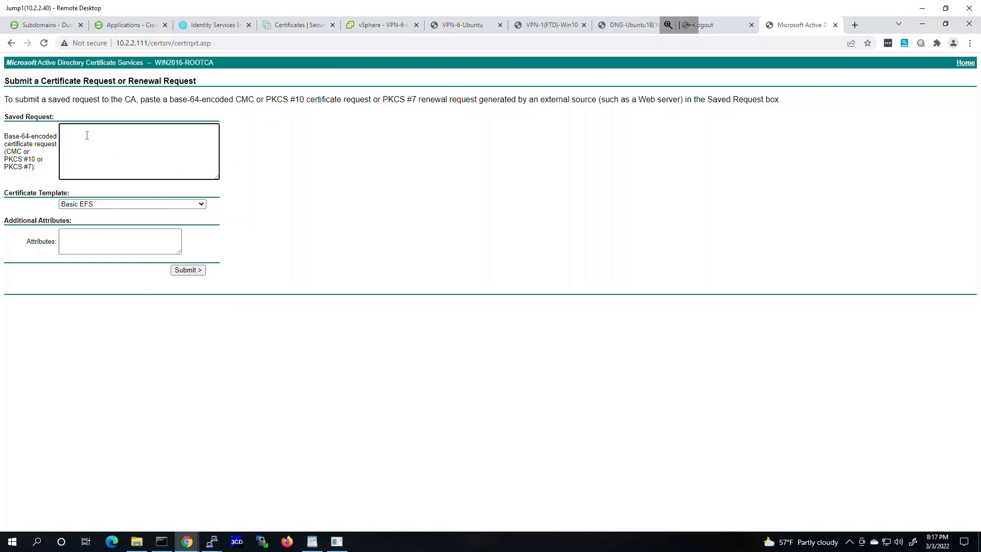
pyautogui.click(127, 205)
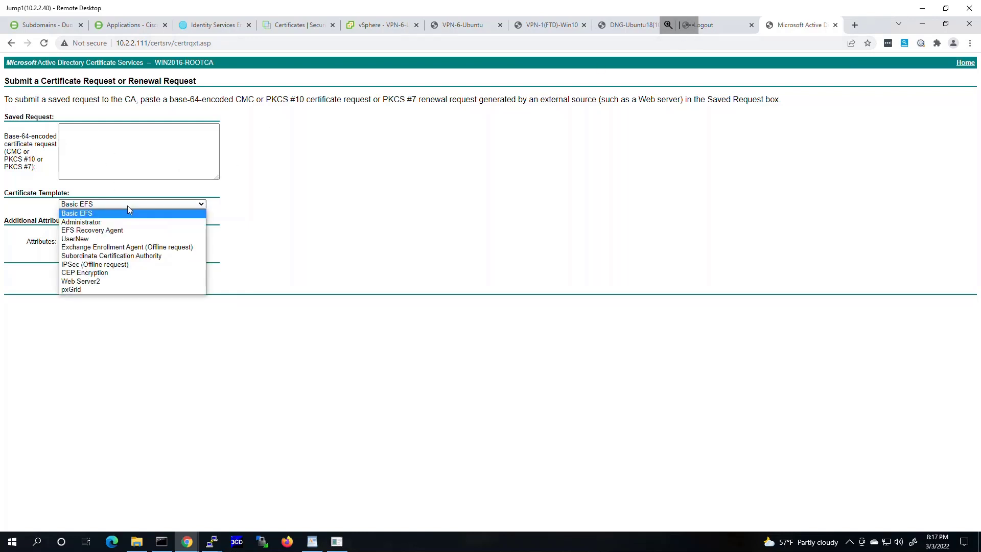
pyautogui.click(90, 281)
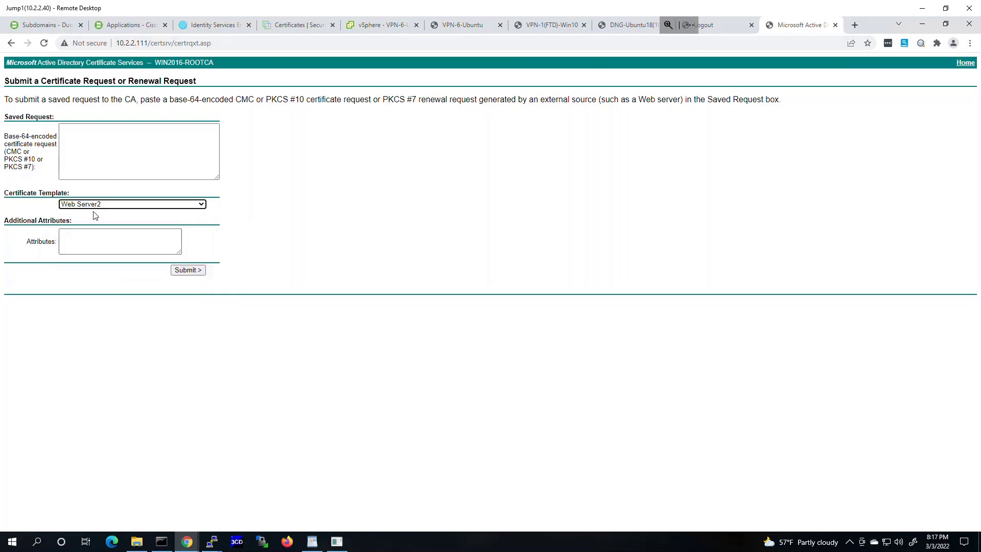
pyautogui.click(93, 239)
# Return to the firewall's certificates page, cancel the identity certificate import and delete the Windows2016Root enrollment from FP3120-1
pyautogui.click(291, 27)
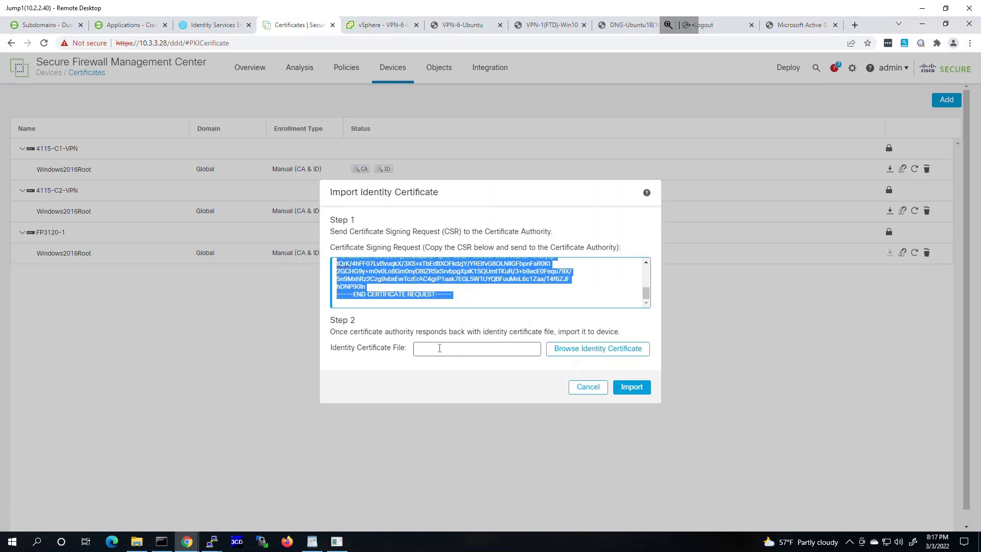
pyautogui.click(585, 391)
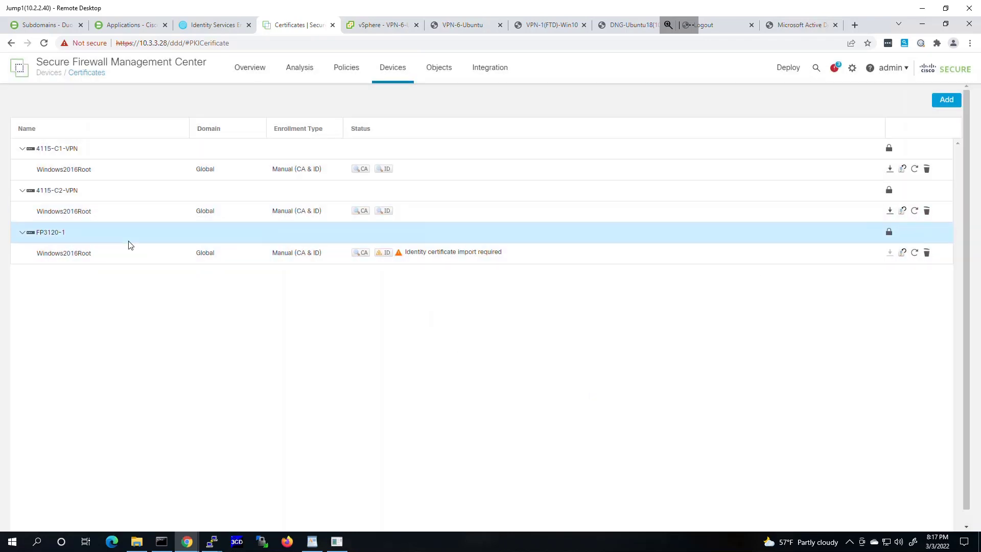
pyautogui.click(927, 255)
pyautogui.click(593, 326)
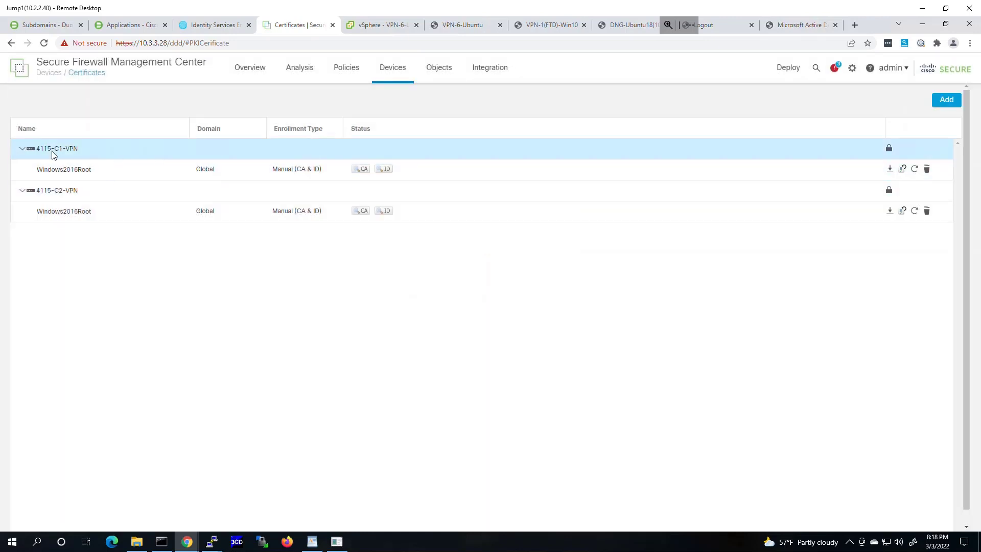
# Examine the issuer and issued-to name in the Windows2016Root identity certificate of 4115-C1-VPN, and close its details
pyautogui.click(383, 168)
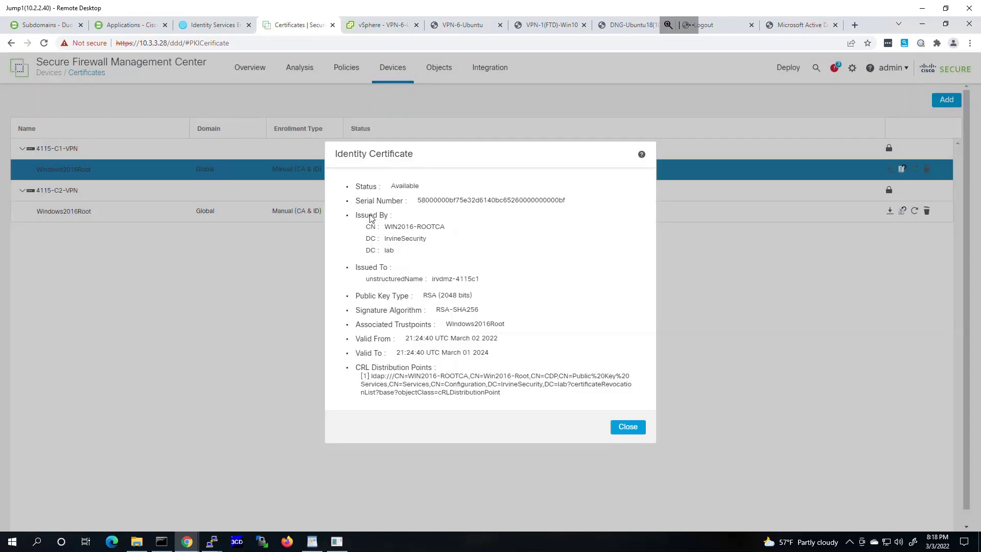
pyautogui.moveTo(365, 215); pyautogui.dragTo(443, 229)
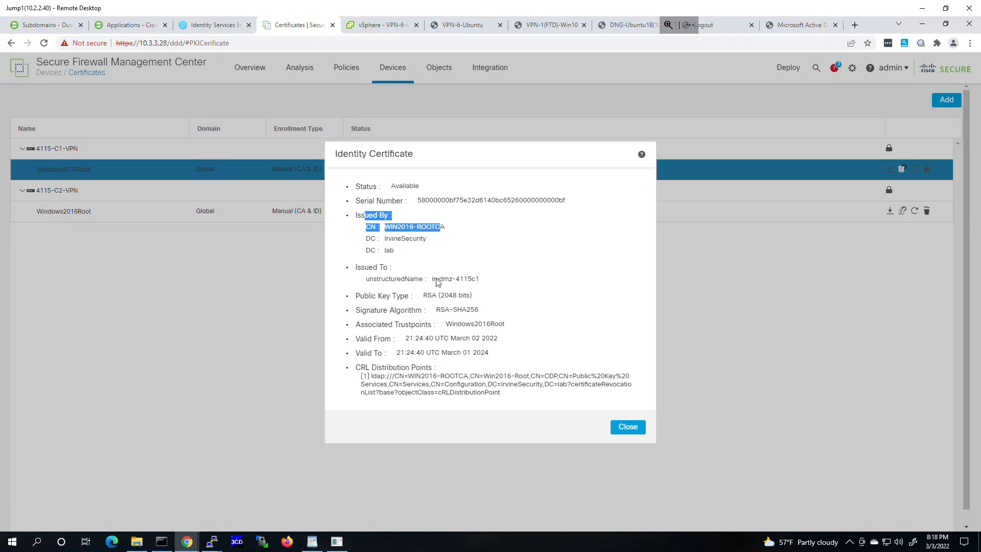
pyautogui.moveTo(433, 279); pyautogui.dragTo(481, 281)
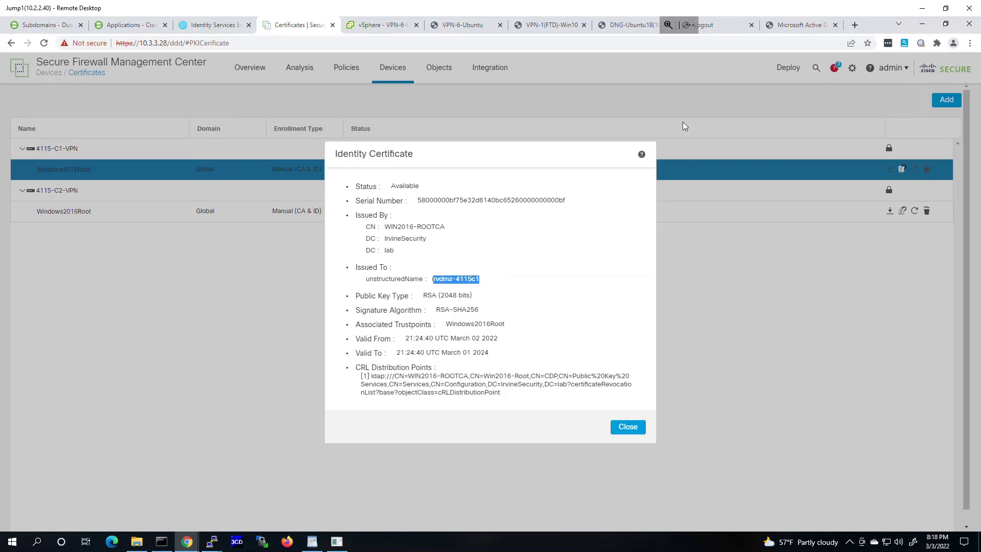
pyautogui.click(624, 428)
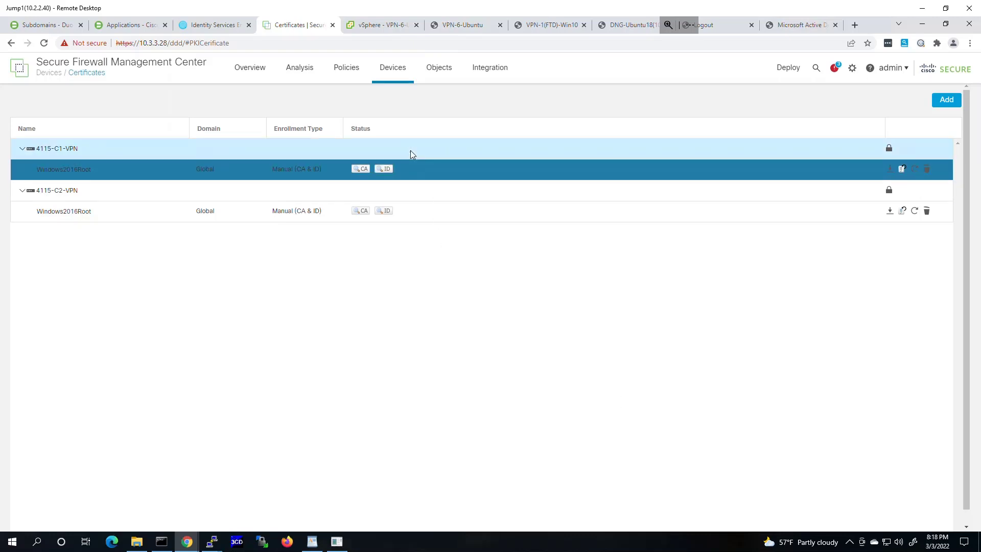
# Open the 4115-C1-VPN device from Device Management to examine its interfaces, security zones and IP addresses
pyautogui.click(384, 74)
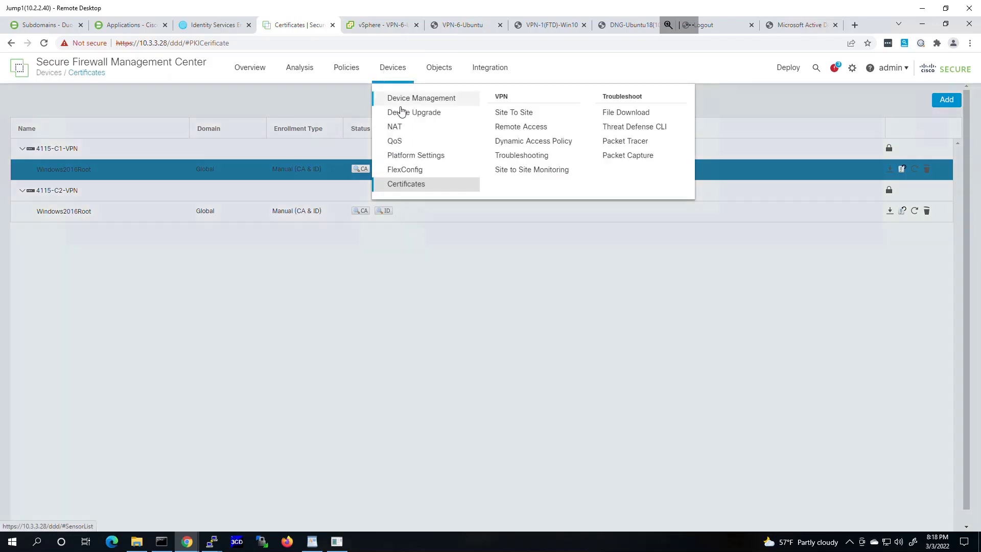
pyautogui.click(401, 103)
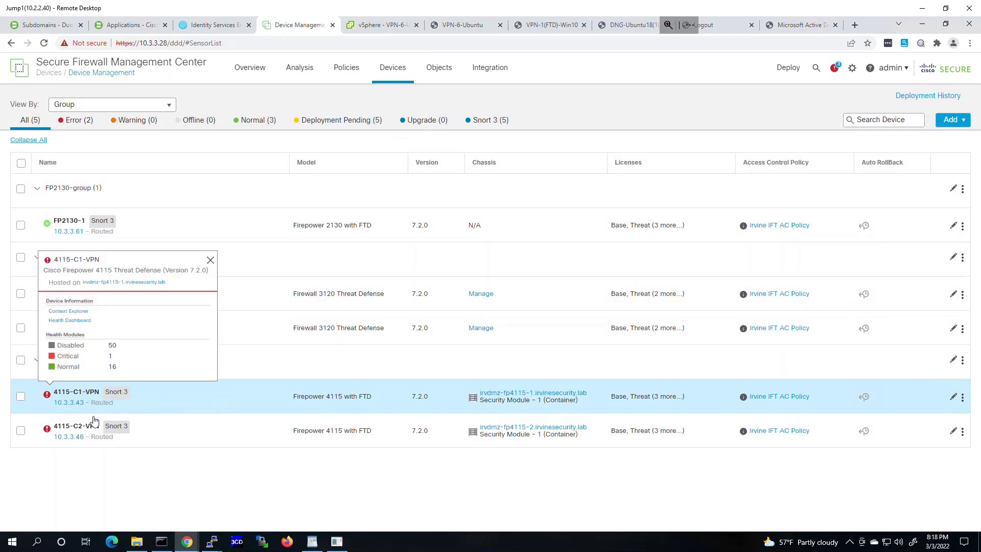
pyautogui.moveTo(109, 407)
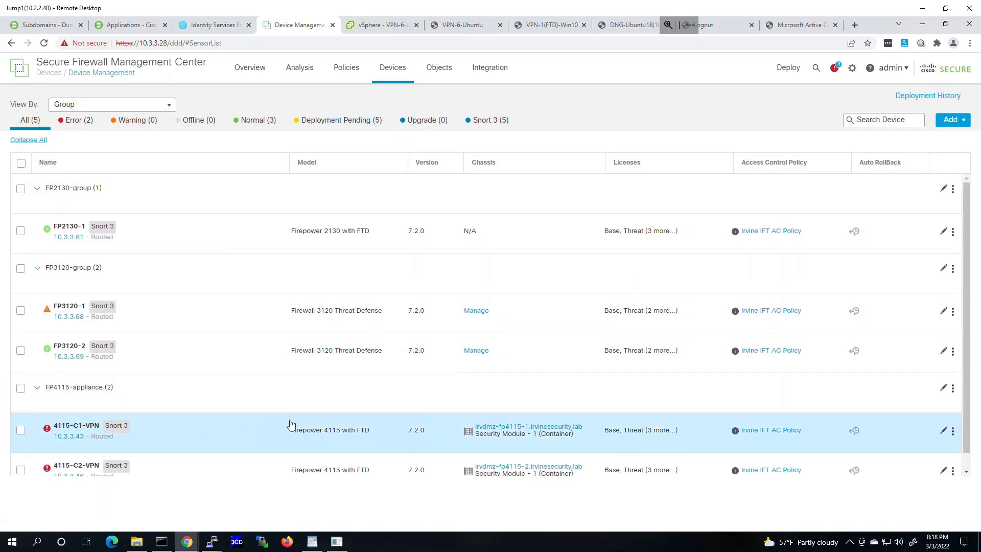
pyautogui.click(943, 431)
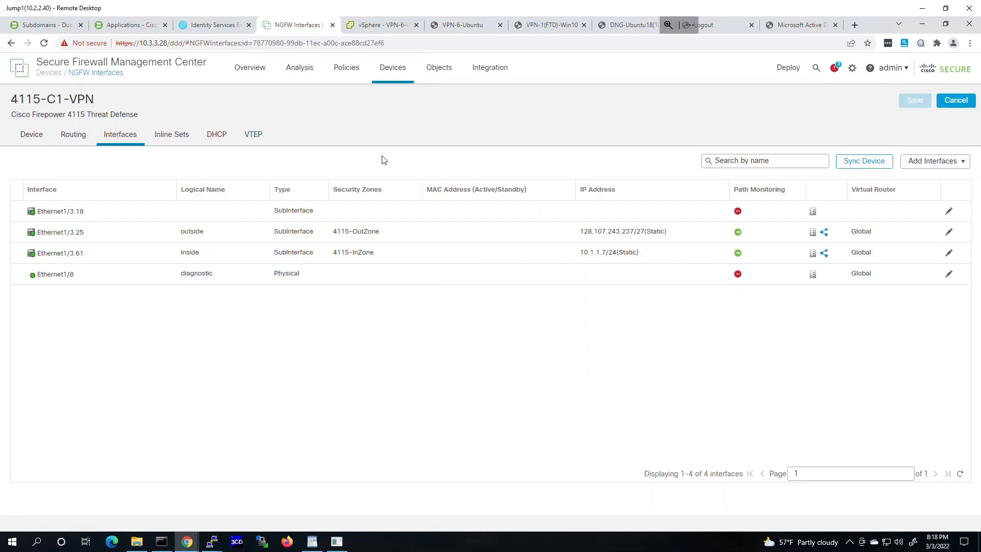
# Open the uservpn remote access policy's load balancing configuration and review its FQDN and IKEv2 redirect group parameters without changing them
pyautogui.moveTo(386, 73)
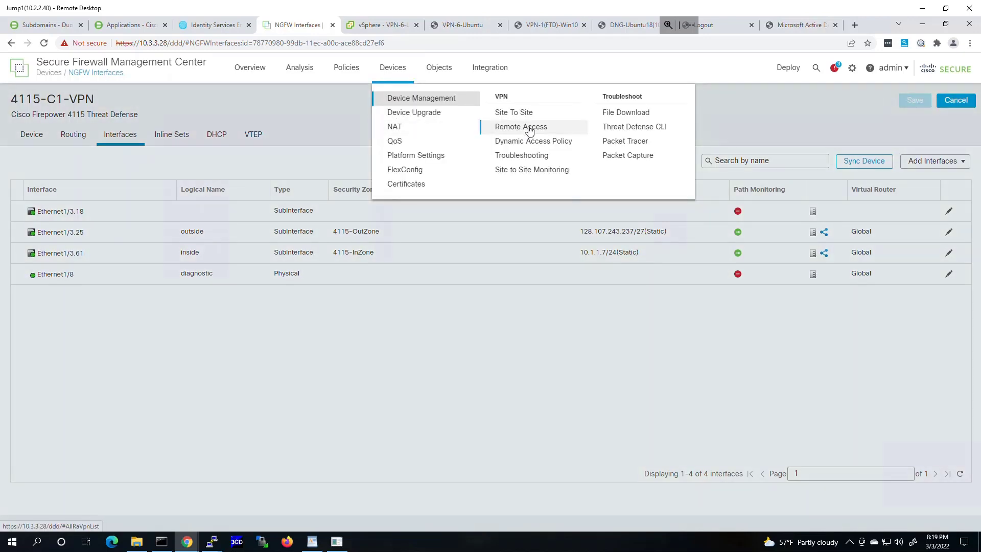
pyautogui.click(527, 128)
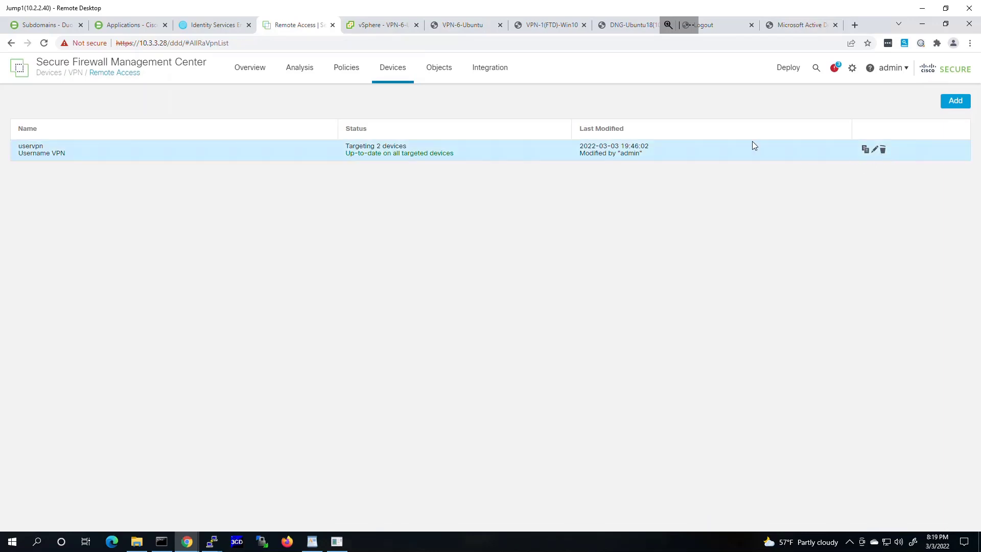
pyautogui.click(872, 149)
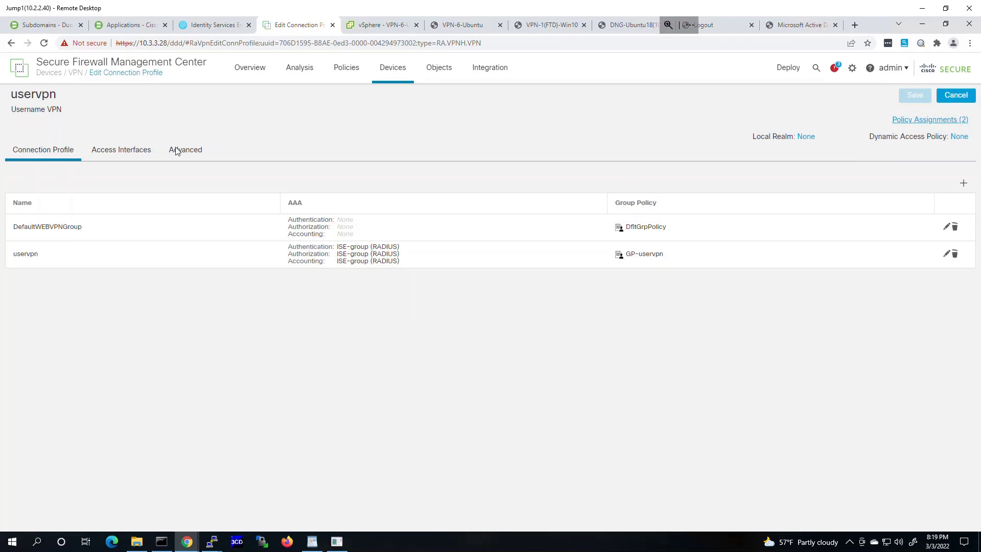
pyautogui.click(177, 151)
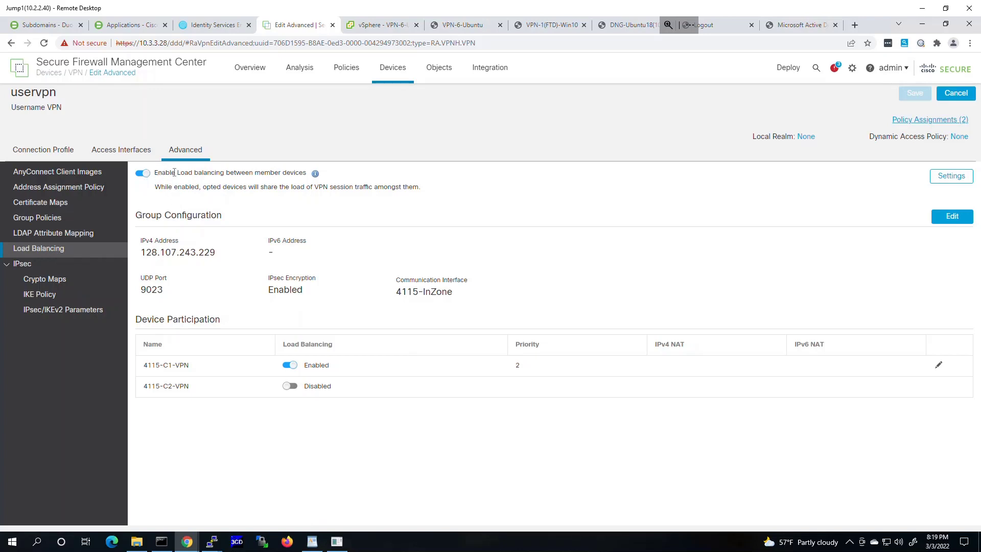
pyautogui.click(946, 178)
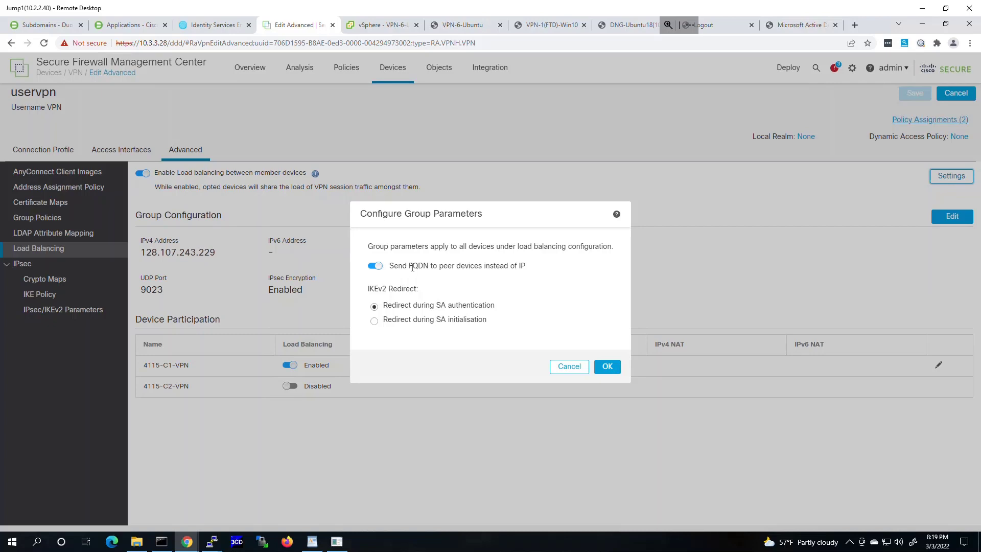
pyautogui.click(572, 369)
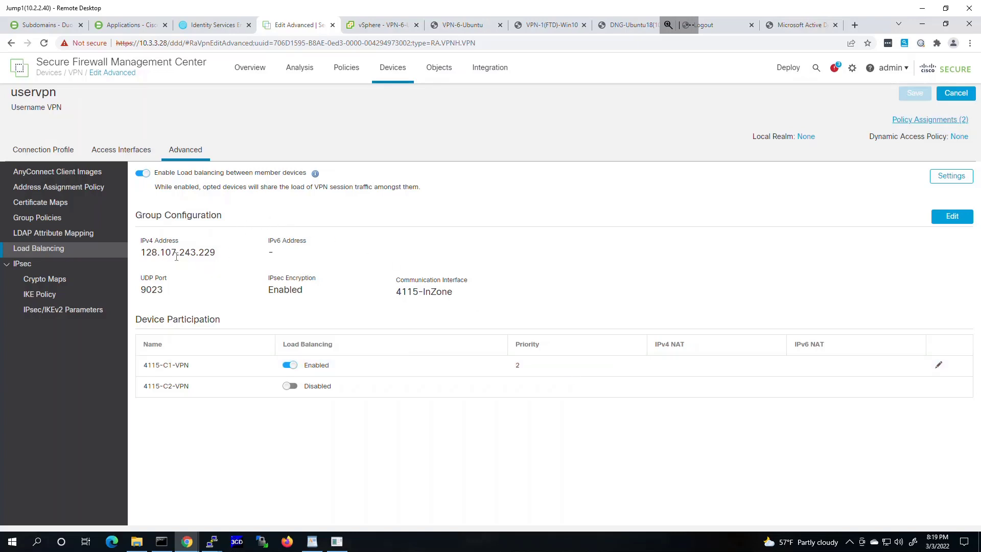
# Review the load balancing group's IPv4 address, communication interface, UDP port and IPsec encryption settings, and leave them without changes
pyautogui.click(948, 218)
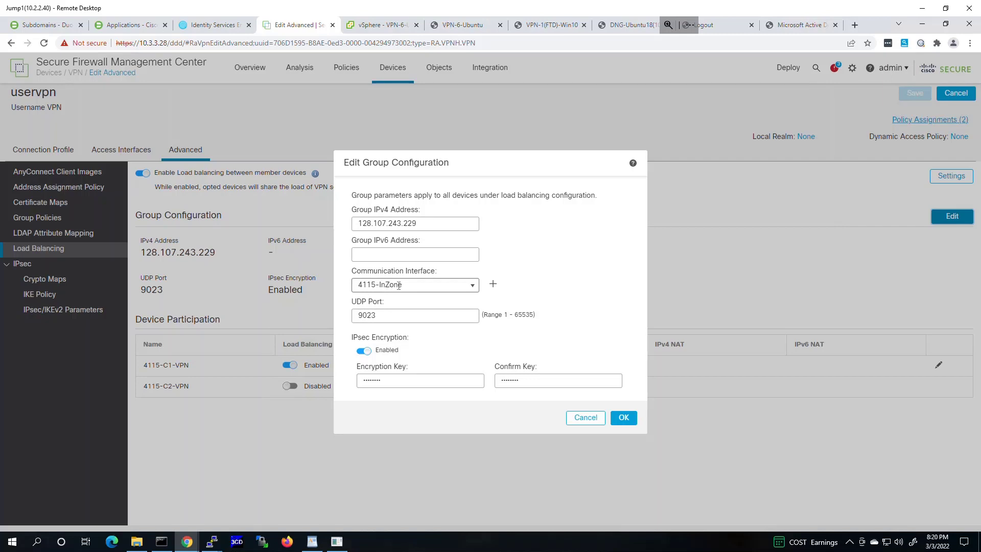
pyautogui.click(396, 315)
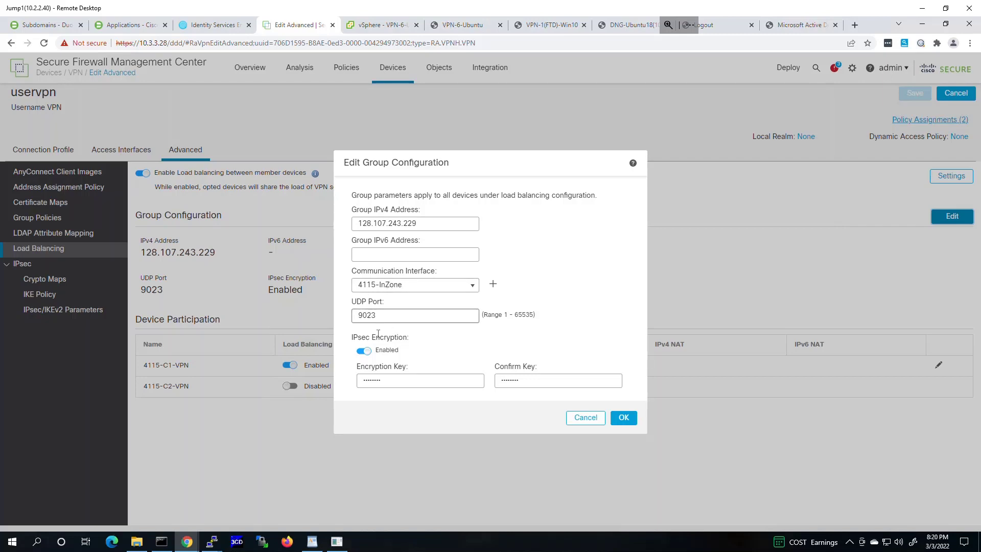
pyautogui.click(404, 376)
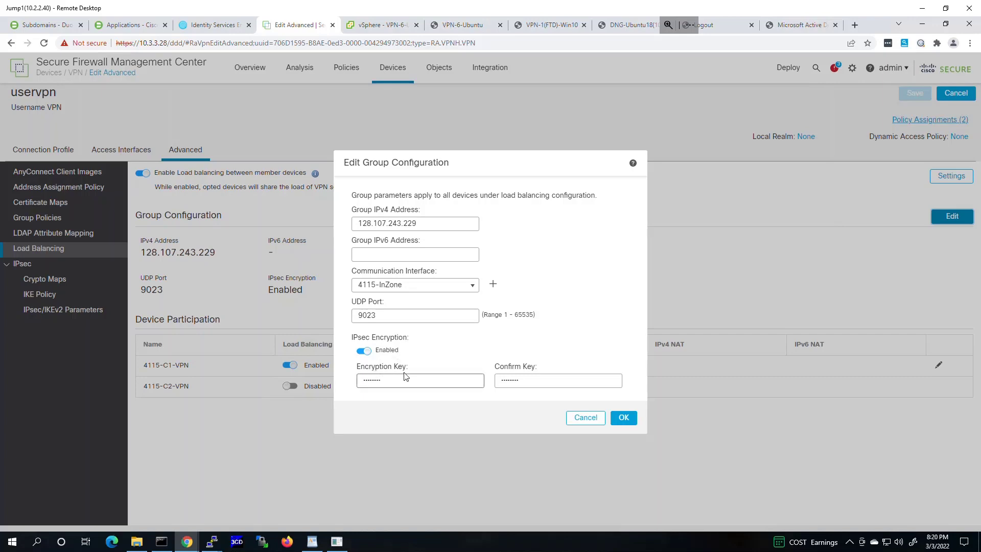
pyautogui.click(515, 347)
pyautogui.click(581, 419)
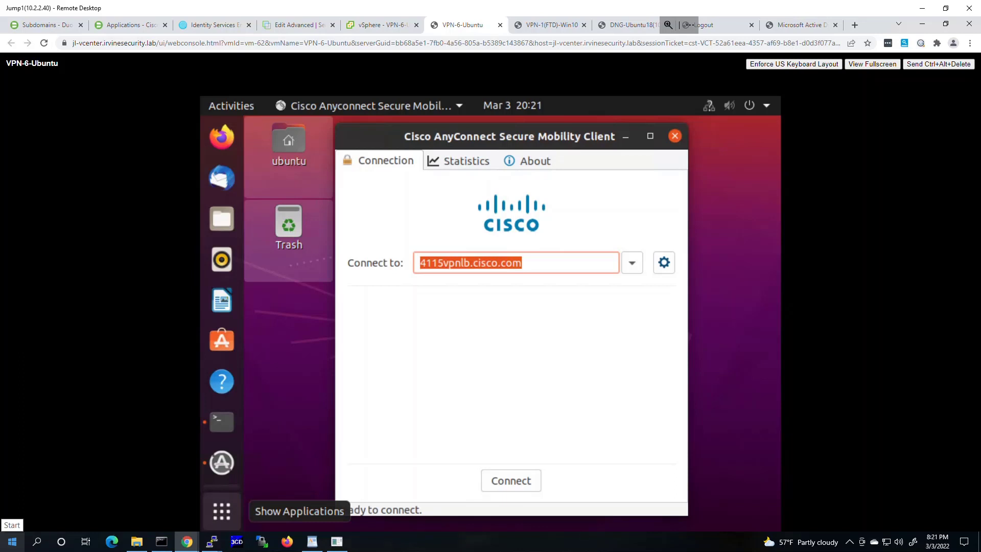
# Switch to the 10.3.3.43 PuTTY session, clear space in the terminal and list AnyConnect sessions with "sh vpn-sessiondb anyc"
pyautogui.hotkey('alt', 'Tab')
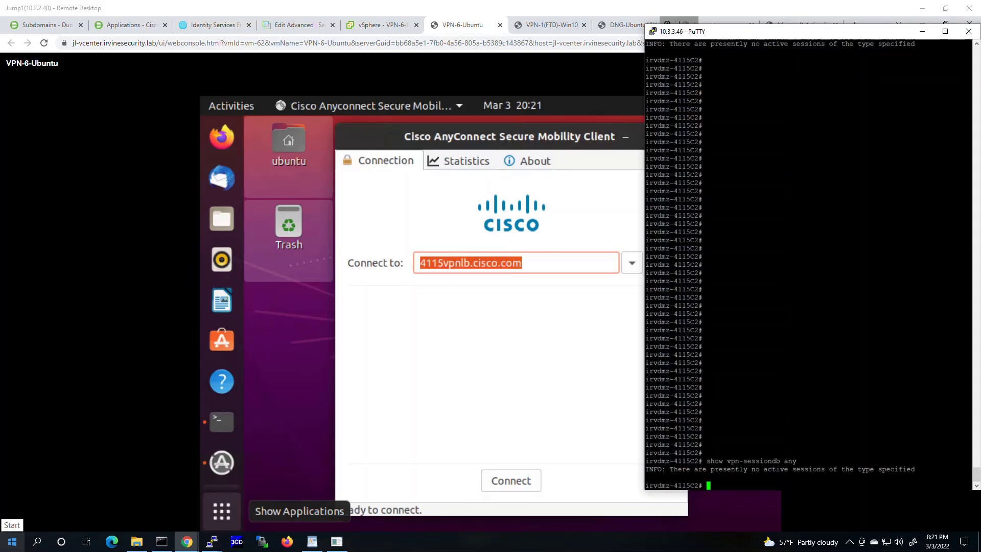
pyautogui.hotkey('alt', 'Tab')
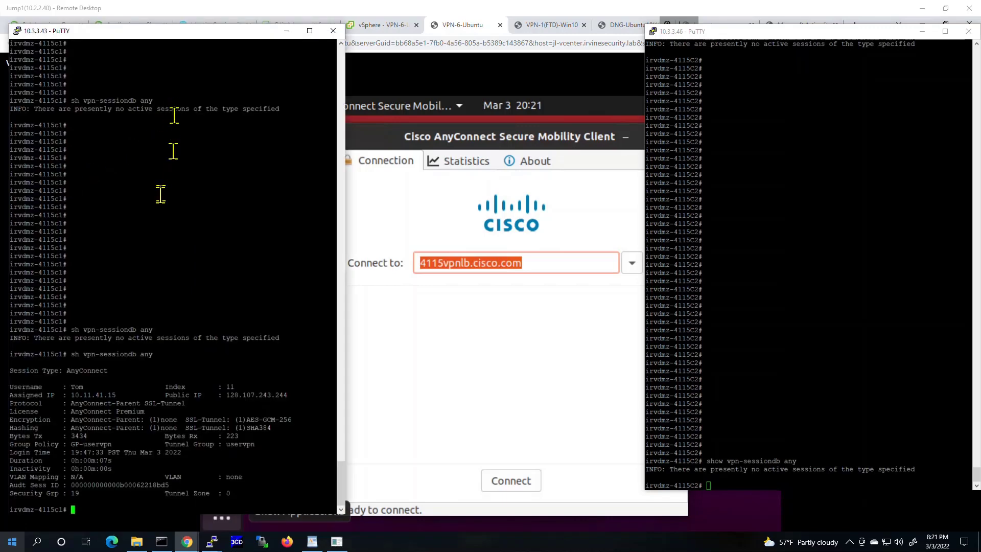
pyautogui.press('Return')
pyautogui.press('Return')
pyautogui.press('Return')
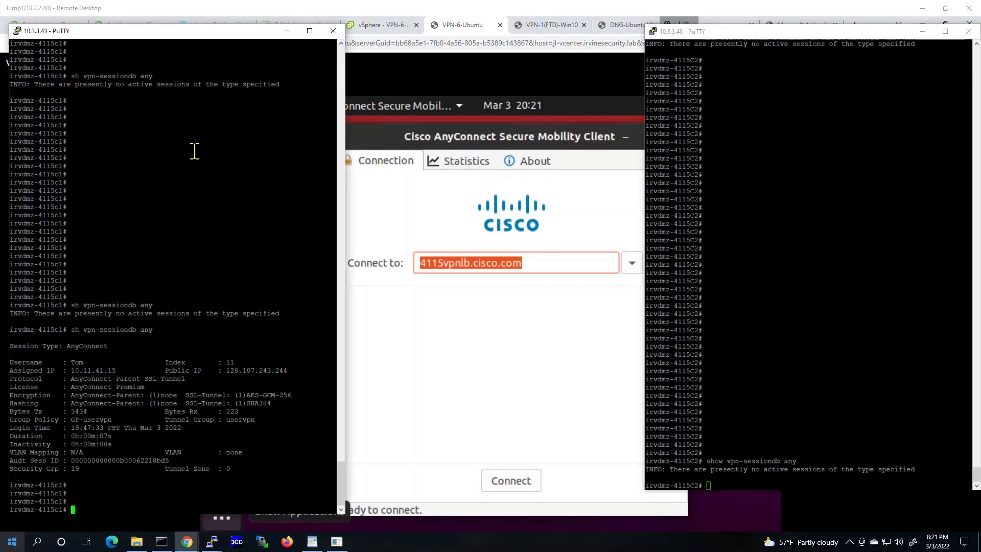
pyautogui.press('Return')
pyautogui.press('Return')
pyautogui.press('Return')
pyautogui.press('Return')
pyautogui.press('Return')
pyautogui.press('Return')
pyautogui.press('Return')
pyautogui.press('Return')
pyautogui.press('Return')
pyautogui.press('Return')
pyautogui.press('Return')
pyautogui.press('Return')
pyautogui.press('Return')
pyautogui.press('Return')
pyautogui.press('Return')
pyautogui.press('Return')
pyautogui.press('Return')
pyautogui.press('Return')
pyautogui.press('Return')
pyautogui.press('Return')
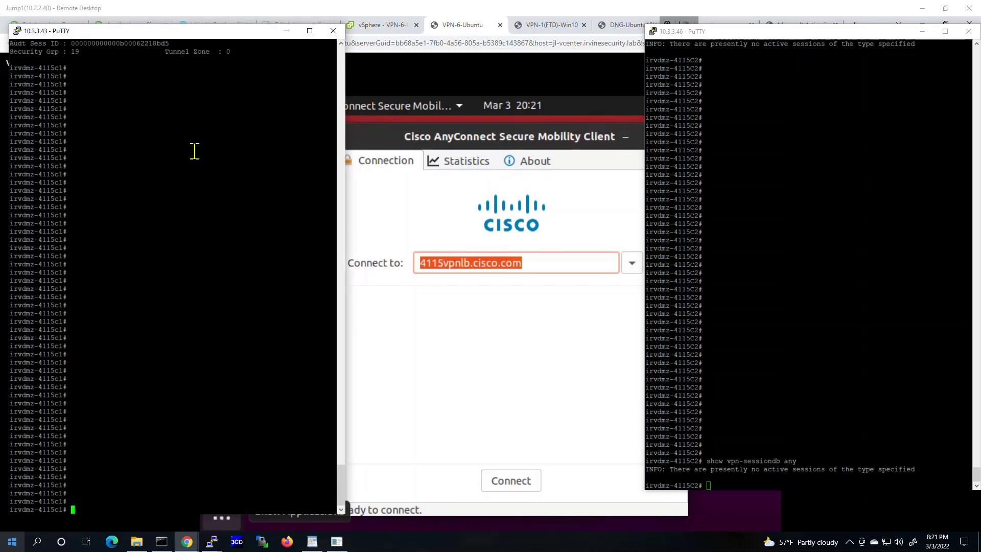
pyautogui.press('Up')
pyautogui.write('c')
pyautogui.press('Return')
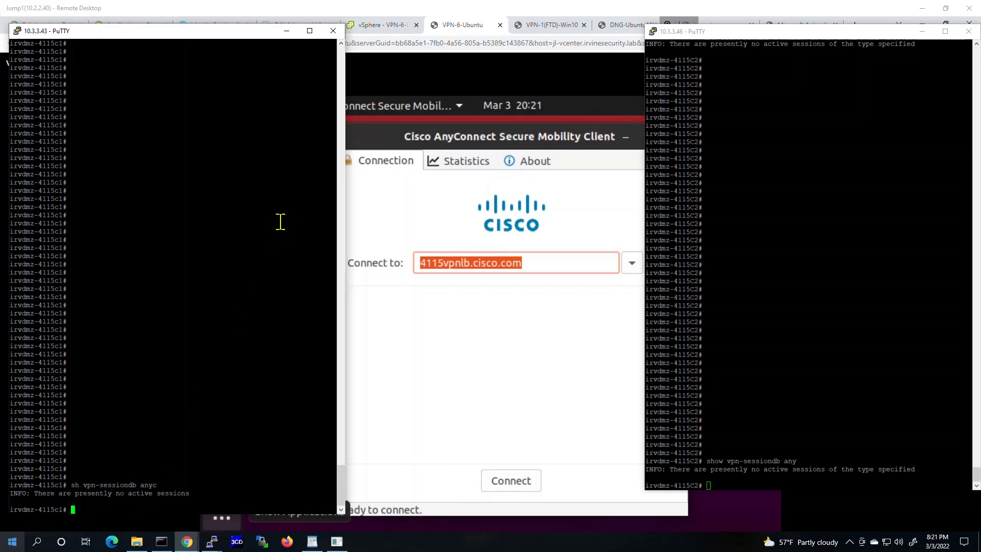
# Check for VPN sessions on the second firewall by running "show vpn-sessiondb any" in the 10.3.3.46 PuTTY session
pyautogui.click(756, 187)
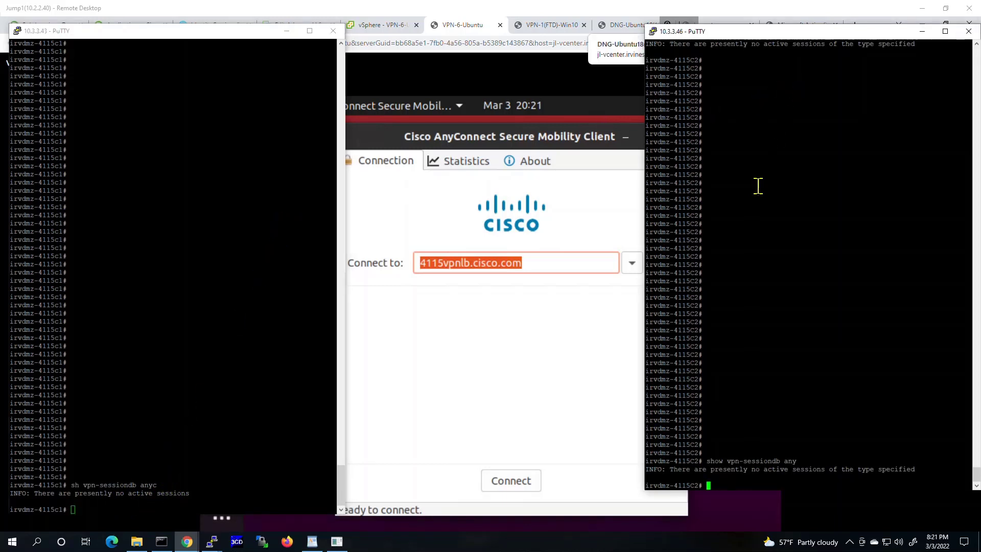
pyautogui.press('Return')
pyautogui.press('Up')
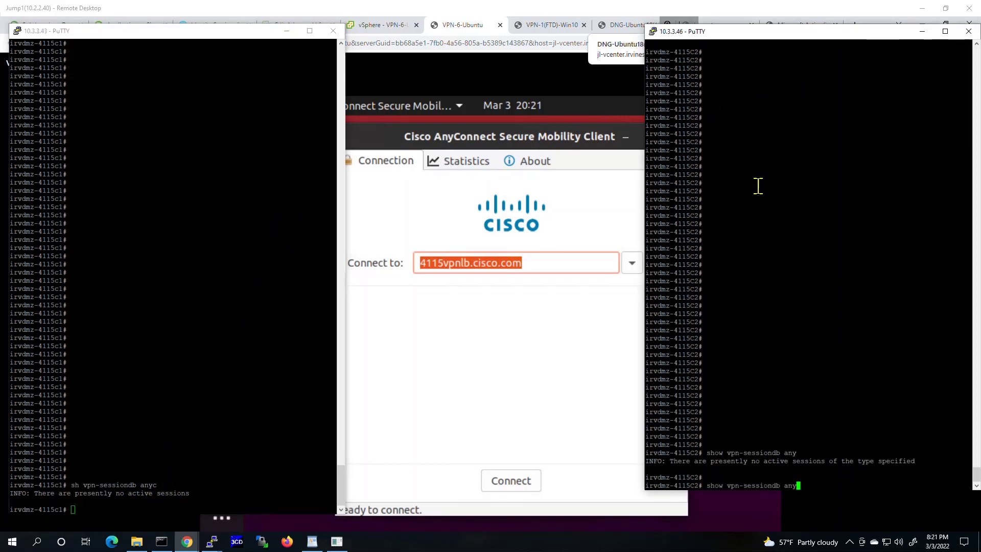
pyautogui.press('Return')
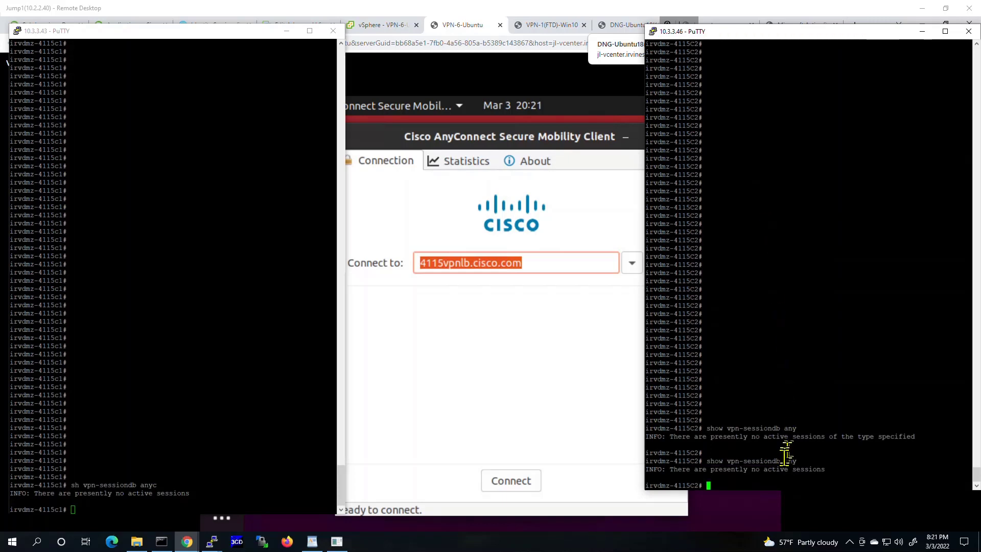
# Connect the VPN-6-Ubuntu AnyConnect client to 4115vpnlb.cisco.com using the uservpn group, and enter the account password
pyautogui.click(577, 108)
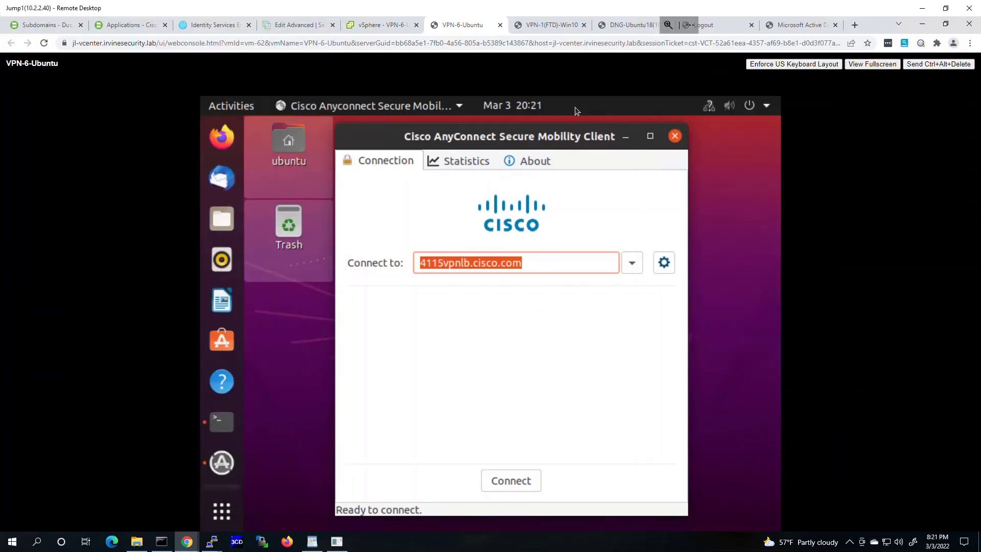
pyautogui.click(511, 482)
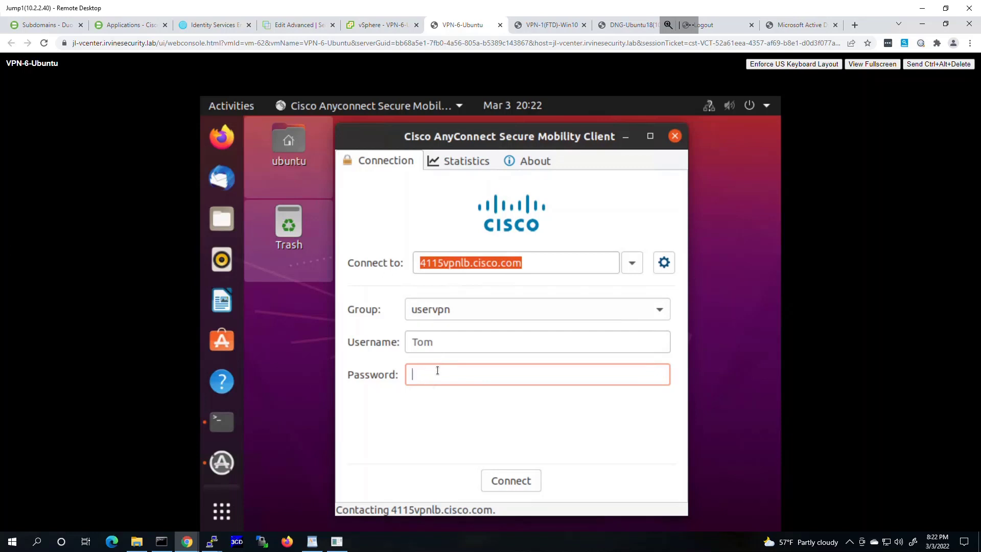
pyautogui.write('•••••••••••')
pyautogui.press('Return')
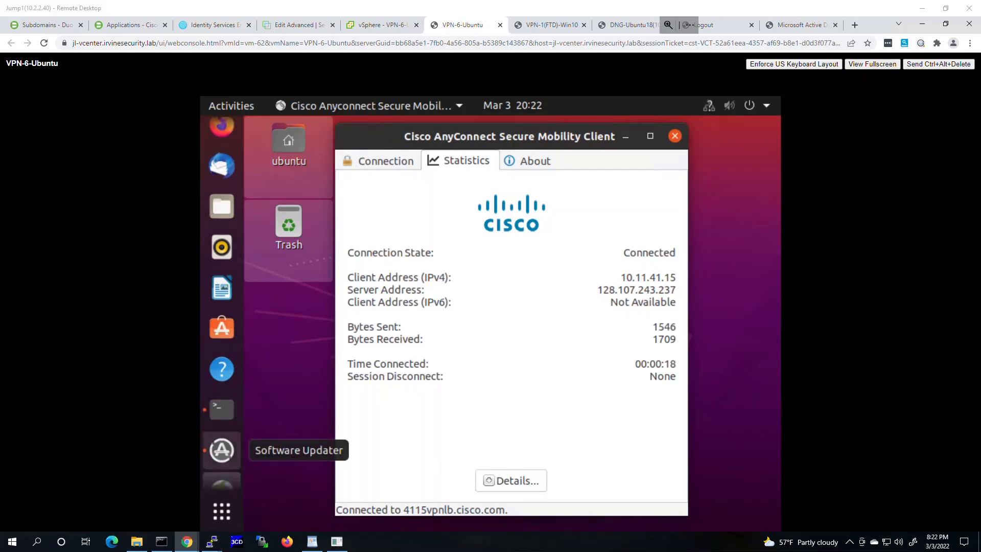
# Rerun "sh vpn-sessiondb anyc" in the 10.3.3.43 PuTTY session and highlight the connected user's session details
pyautogui.hotkey('alt', 'Tab')
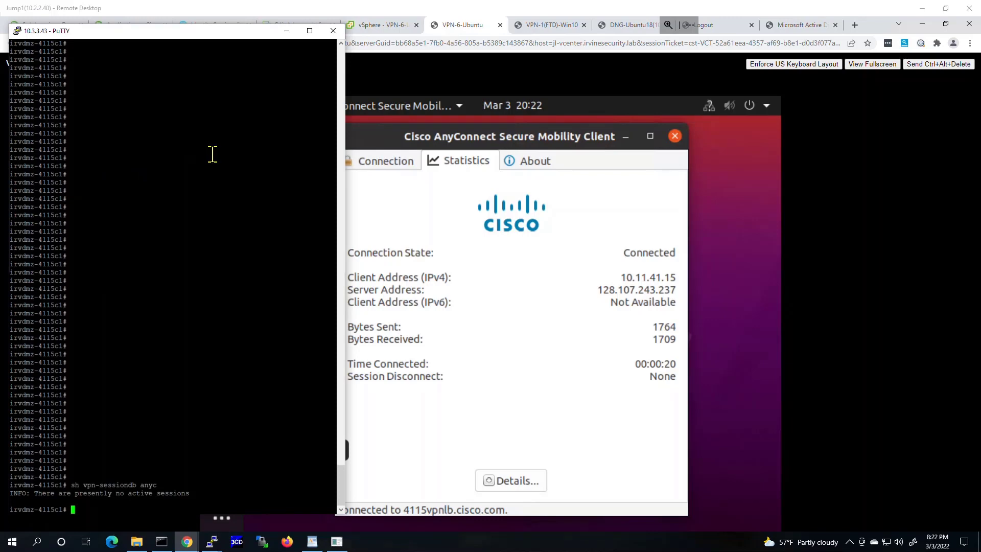
pyautogui.press('Return')
pyautogui.press('Return')
pyautogui.press('Return')
pyautogui.press('Return')
pyautogui.press('Up')
pyautogui.press('Return')
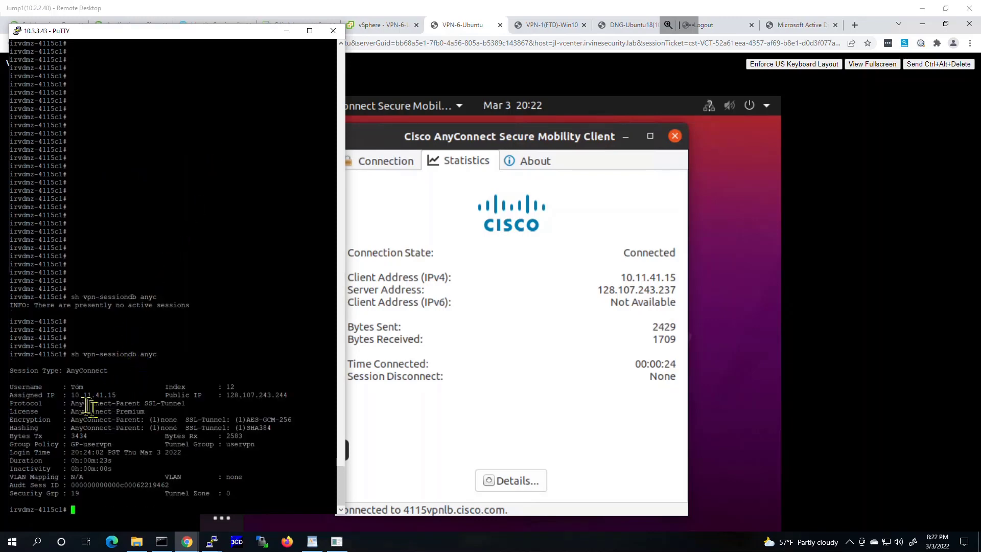
pyautogui.moveTo(71, 387); pyautogui.dragTo(123, 404)
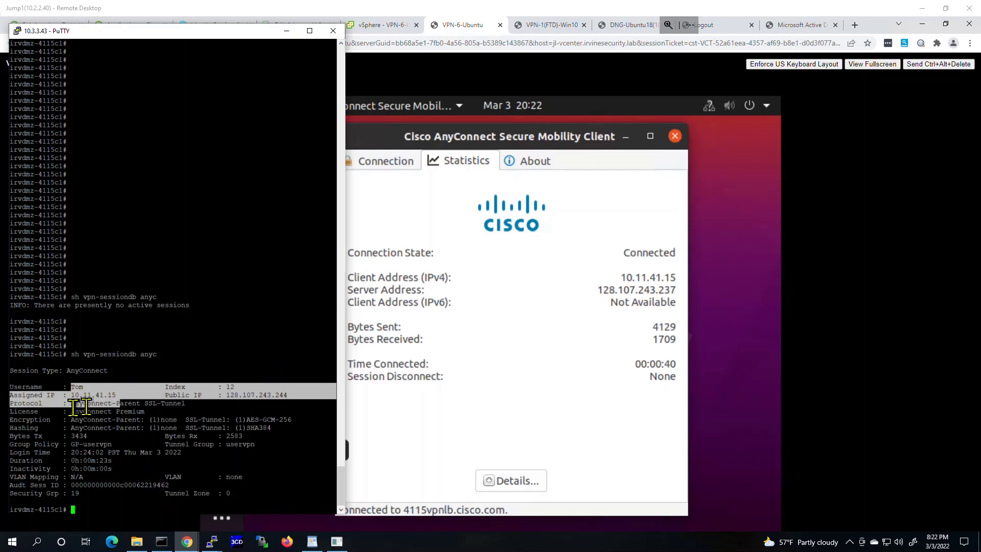
# Enable load balancing for 4115-C2-VPN in the uservpn policy, save it, and deploy the change to the 4115 firewalls
pyautogui.click(455, 64)
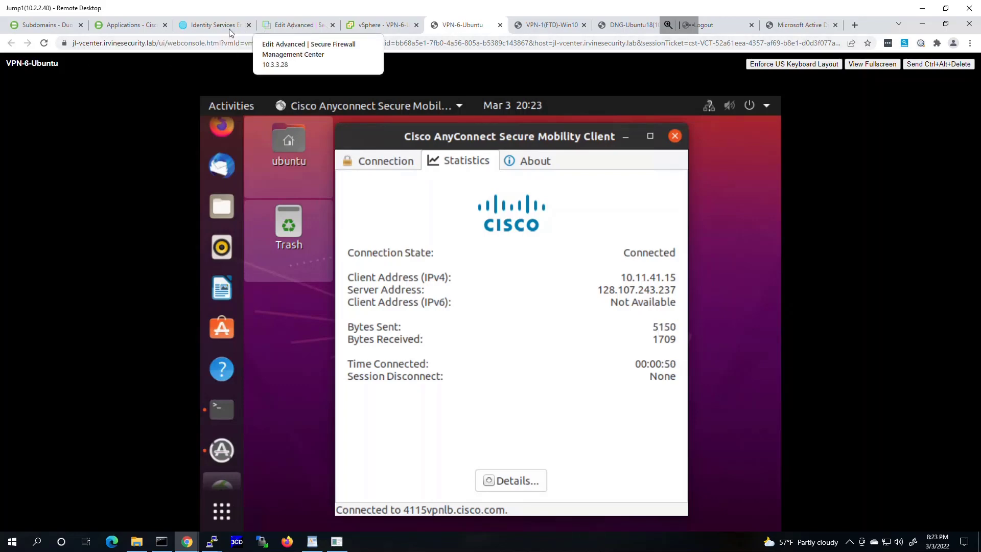
pyautogui.click(301, 27)
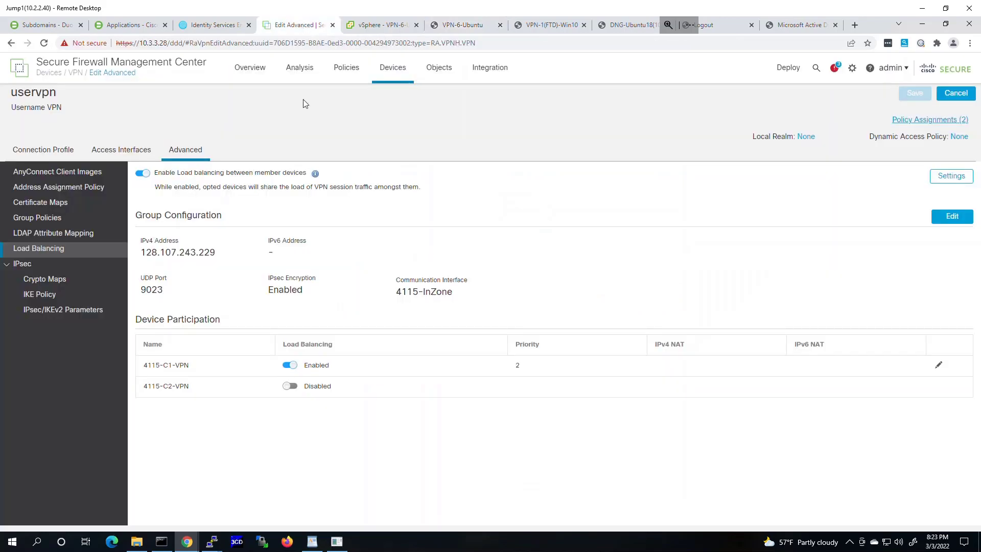
pyautogui.click(291, 387)
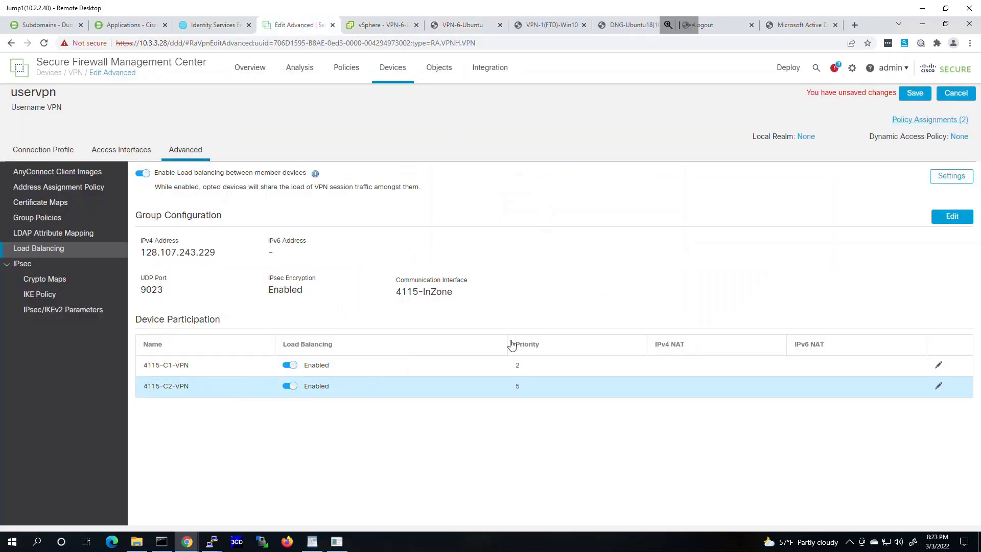
pyautogui.click(914, 94)
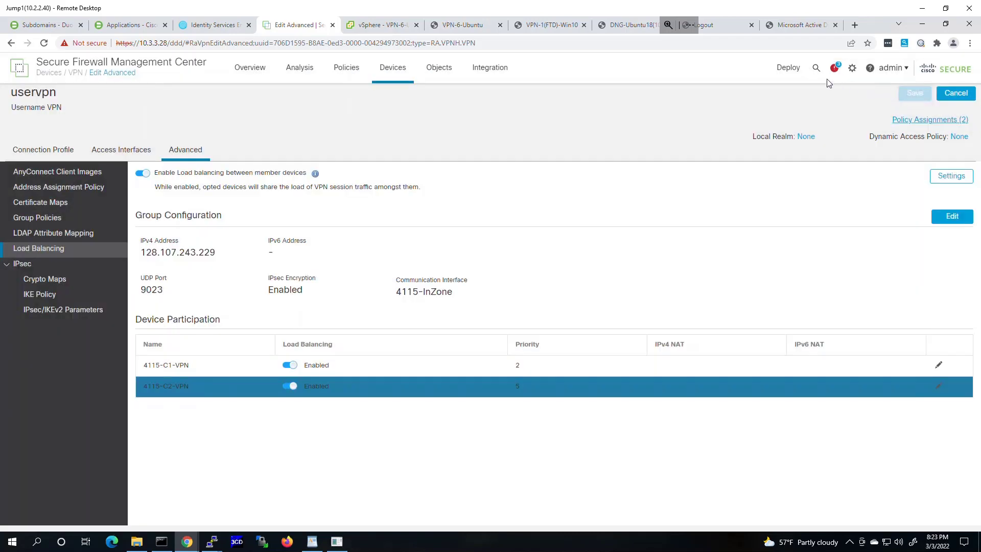
pyautogui.click(788, 67)
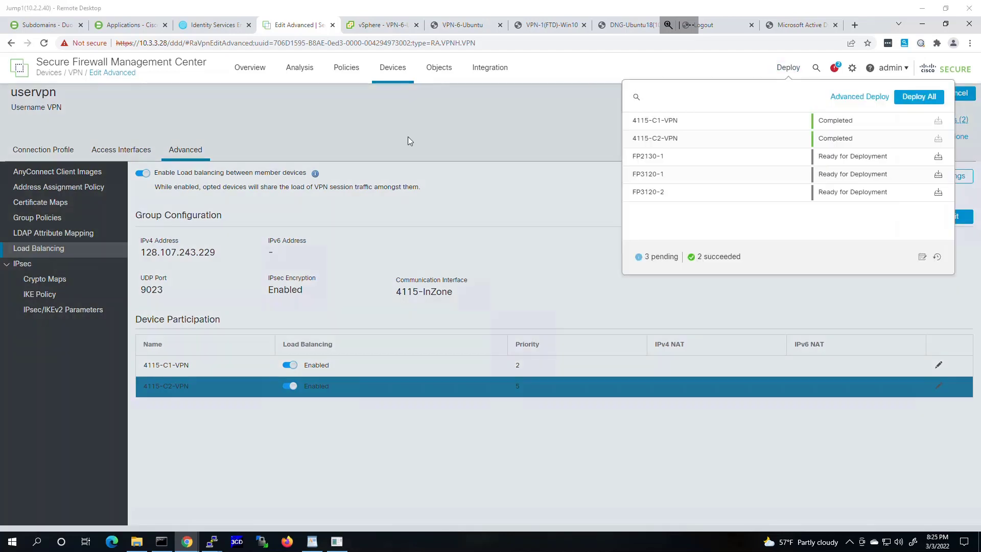
pyautogui.click(559, 109)
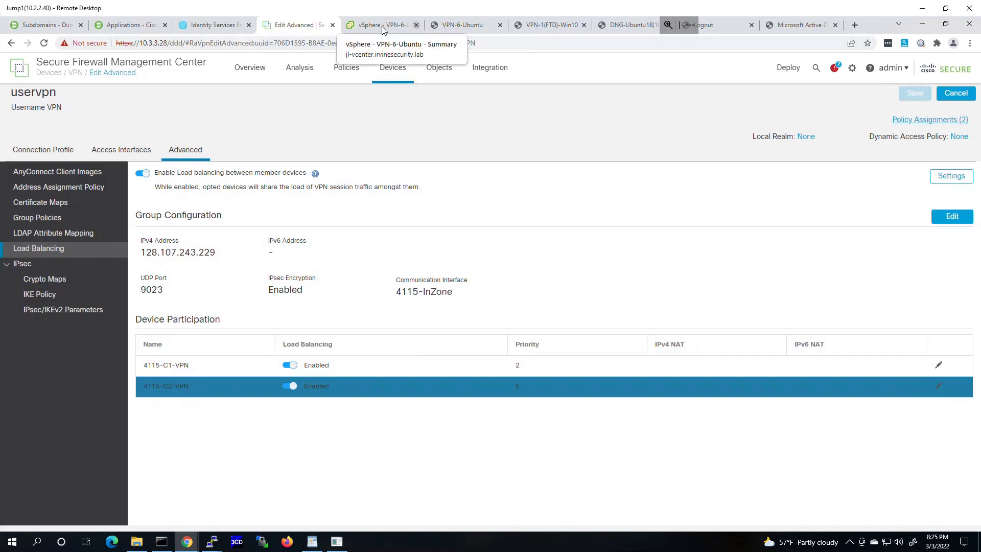
# Connect the VPN-1(FTD)-Win10 AnyConnect client to 4115vpnlb.cisco.com using the uservpn group, enter the account password, and open the connection statistics
pyautogui.click(465, 28)
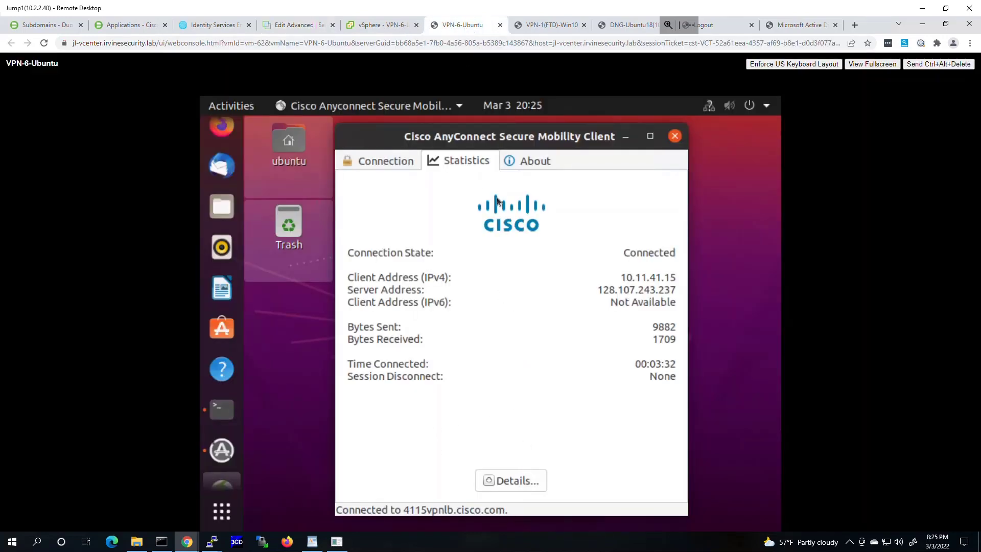
pyautogui.click(551, 26)
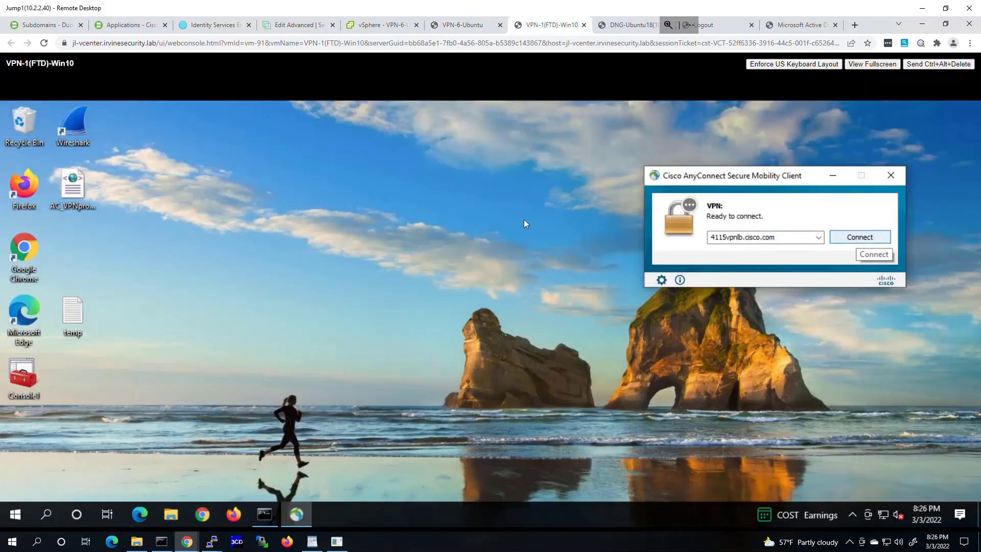
pyautogui.click(860, 237)
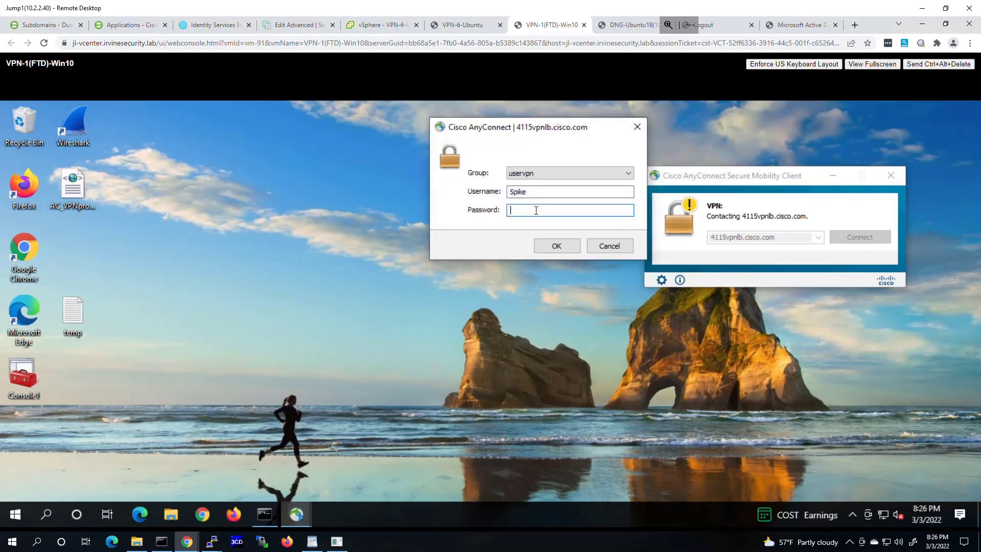
pyautogui.write('***********')
pyautogui.press('Return')
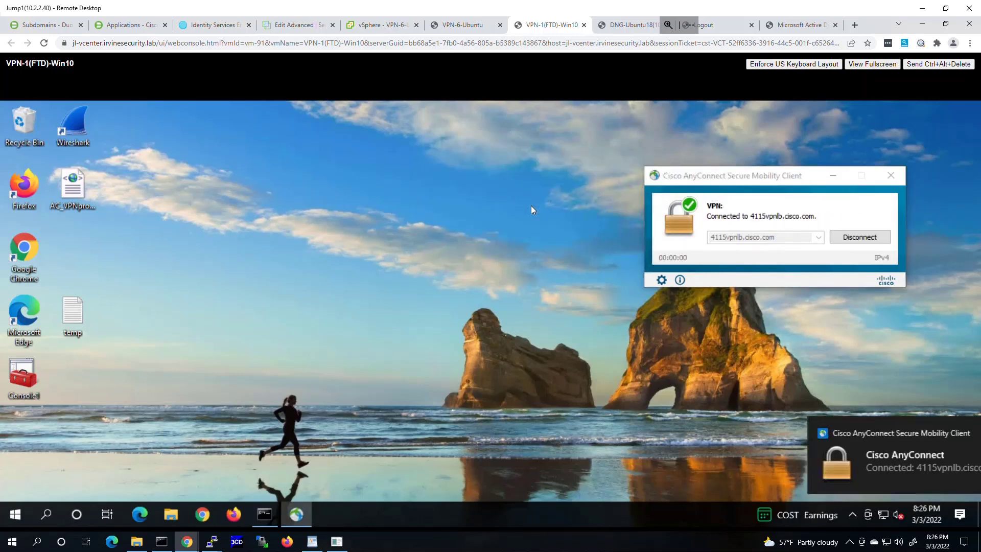
pyautogui.click(660, 281)
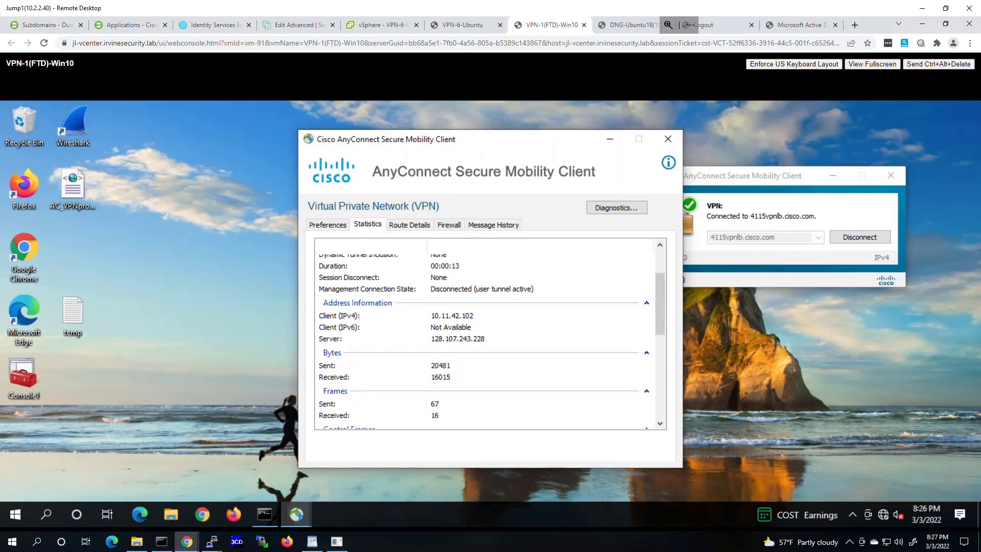
# Switch to the 10.3.3.43 PuTTY session, add blank prompt lines, rerun "sh vpn-sessiondb anyc" and highlight the listed user's session details
pyautogui.hotkey('alt', 'Tab')
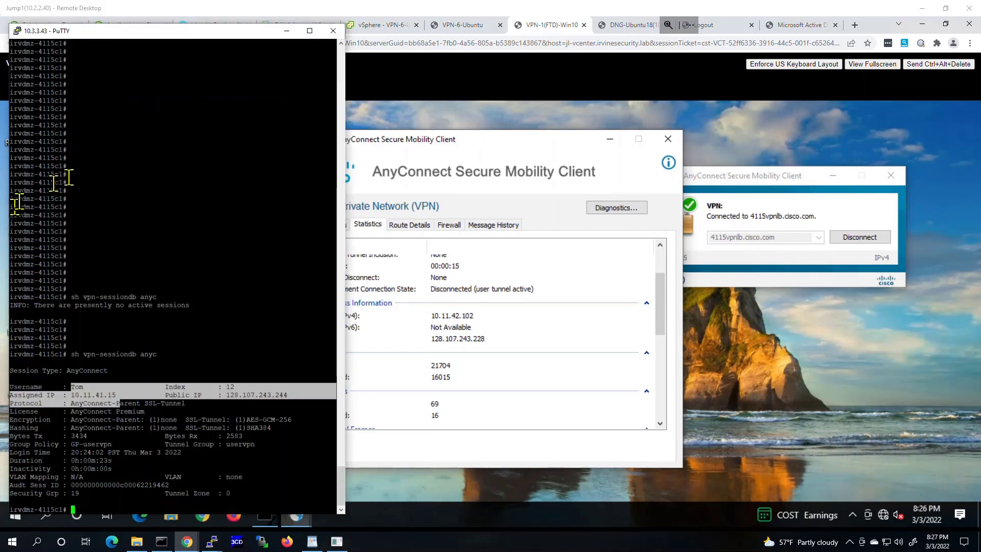
pyautogui.hotkey('alt', 'Tab')
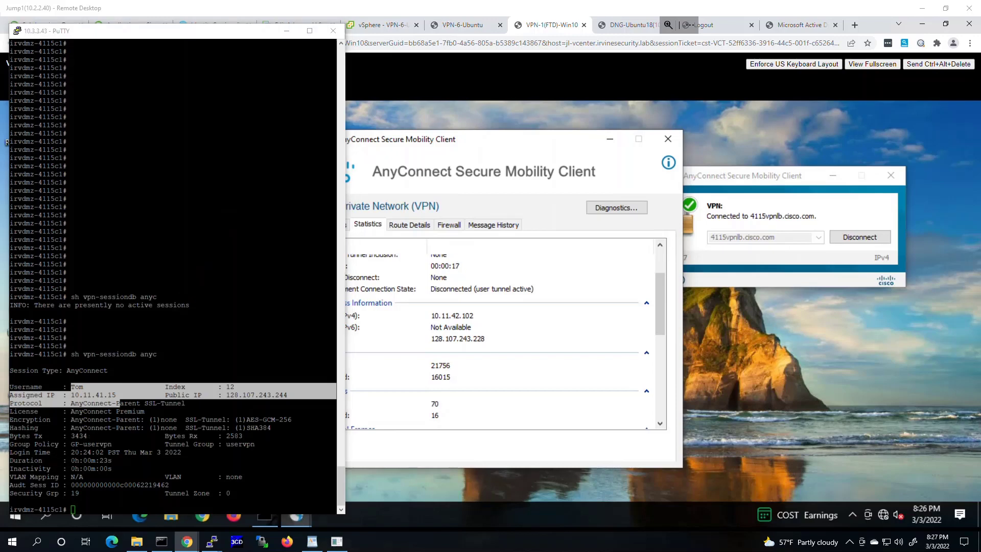
pyautogui.hotkey('alt', 'Tab')
pyautogui.click(248, 172)
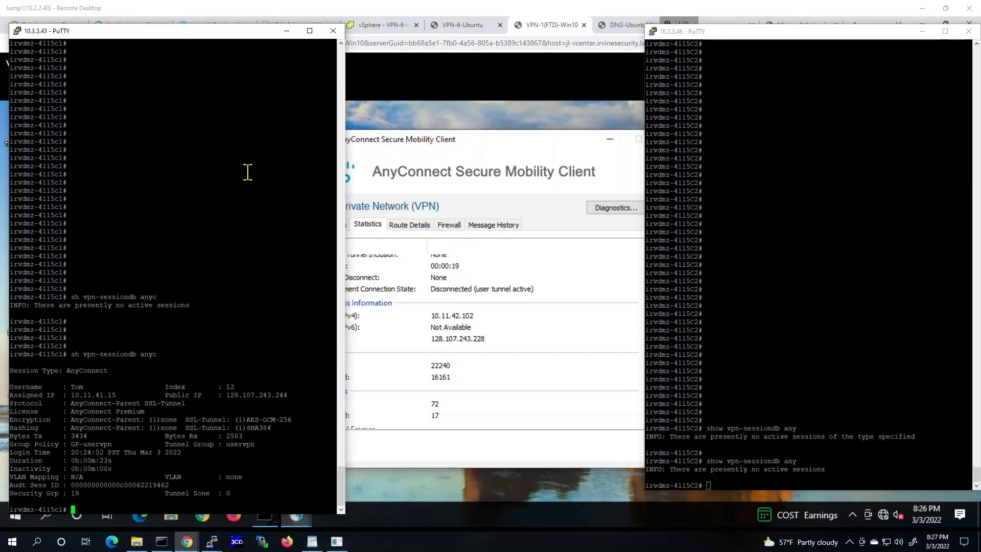
pyautogui.press('Return')
pyautogui.press('Return')
pyautogui.press('Return')
pyautogui.press('Return')
pyautogui.press('Return')
pyautogui.press('Return')
pyautogui.press('Return')
pyautogui.press('Return')
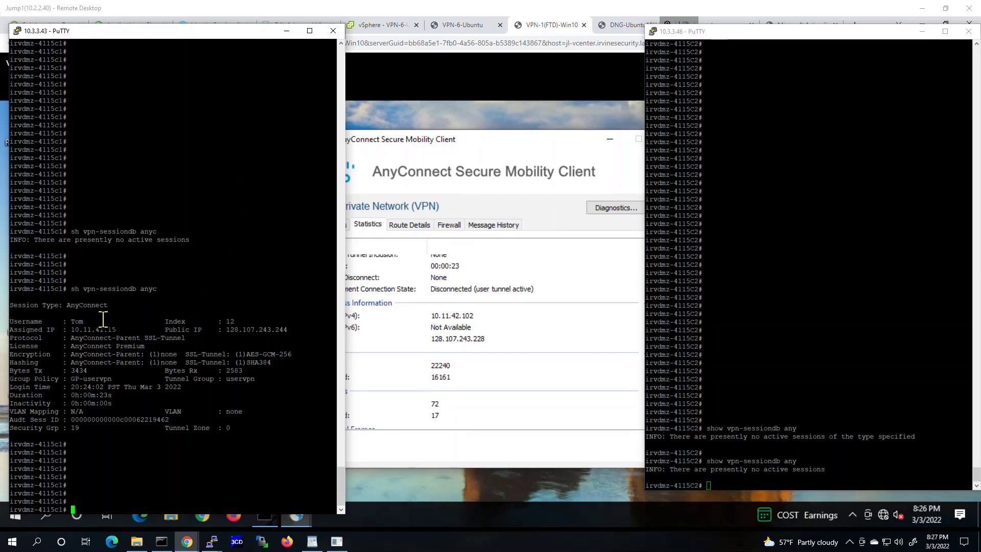
pyautogui.press('Up')
pyautogui.press('Return')
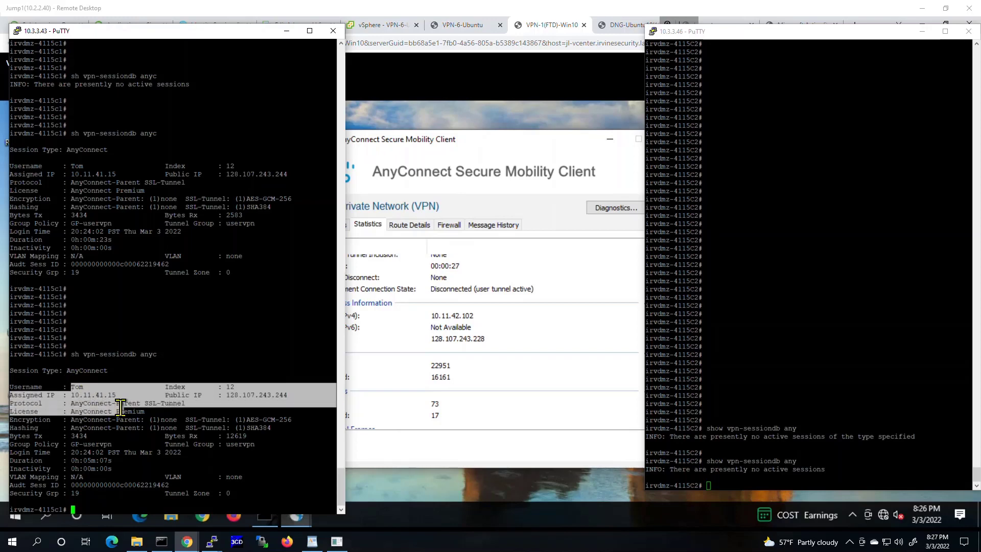
pyautogui.moveTo(71, 387); pyautogui.dragTo(124, 412)
# Rerun "show vpn-sessiondb any" in the 10.3.3.46 PuTTY session and highlight the listed user's name and assigned IP
pyautogui.click(901, 276)
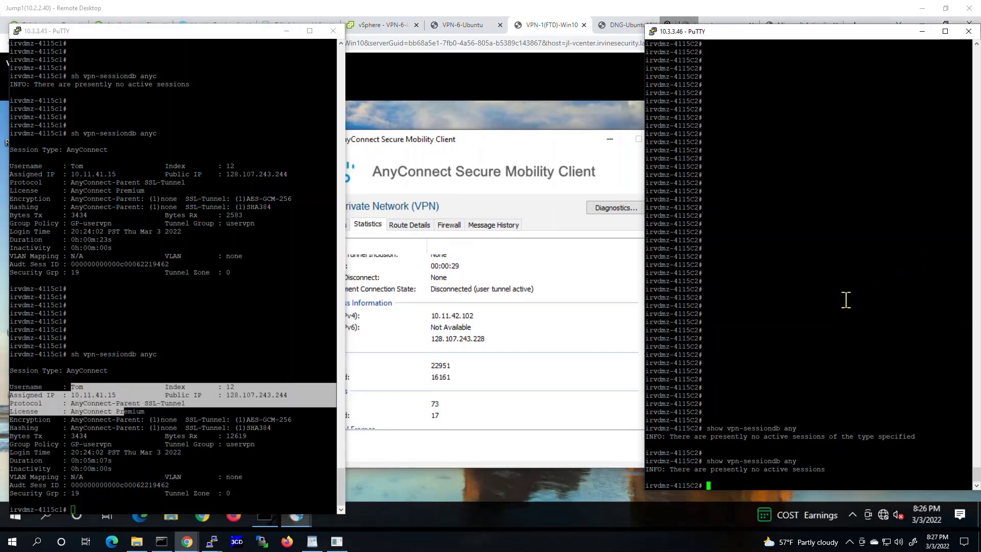
pyautogui.press('Return')
pyautogui.press('Return')
pyautogui.press('Up')
pyautogui.press('Return')
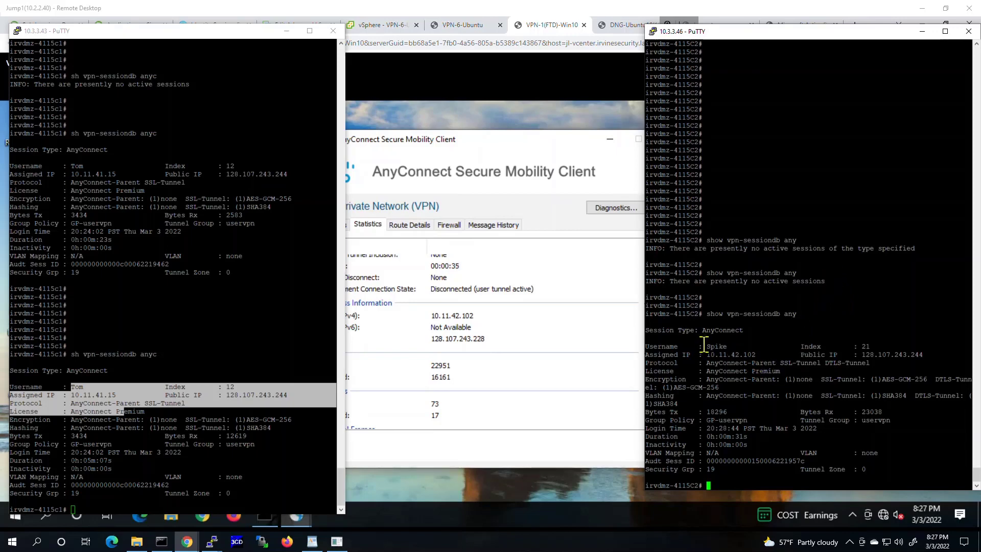
pyautogui.moveTo(701, 346); pyautogui.dragTo(754, 359)
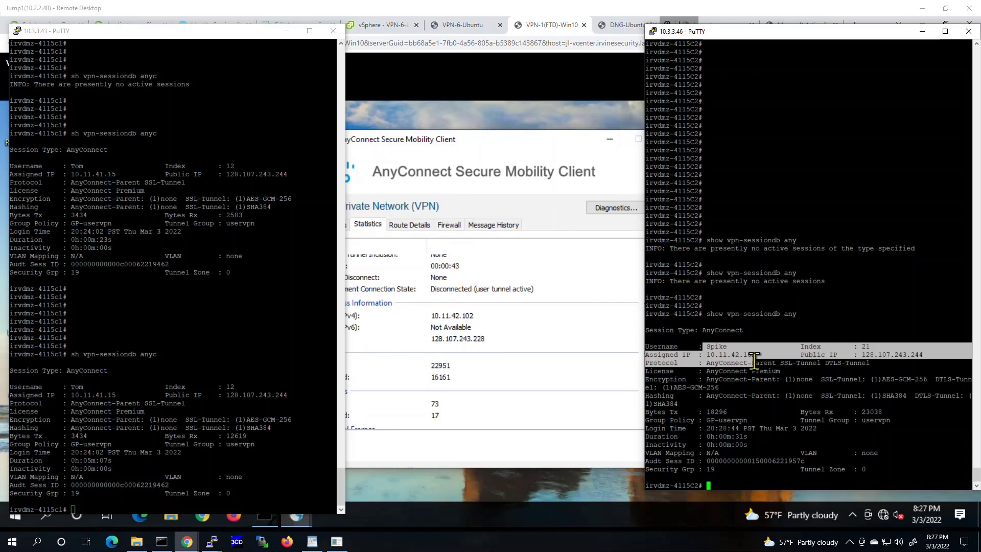
# Run "sh vpn load-balancing" in the 10.3.3.43 PuTTY session and highlight the end of the backup peer's public IP
pyautogui.click(183, 408)
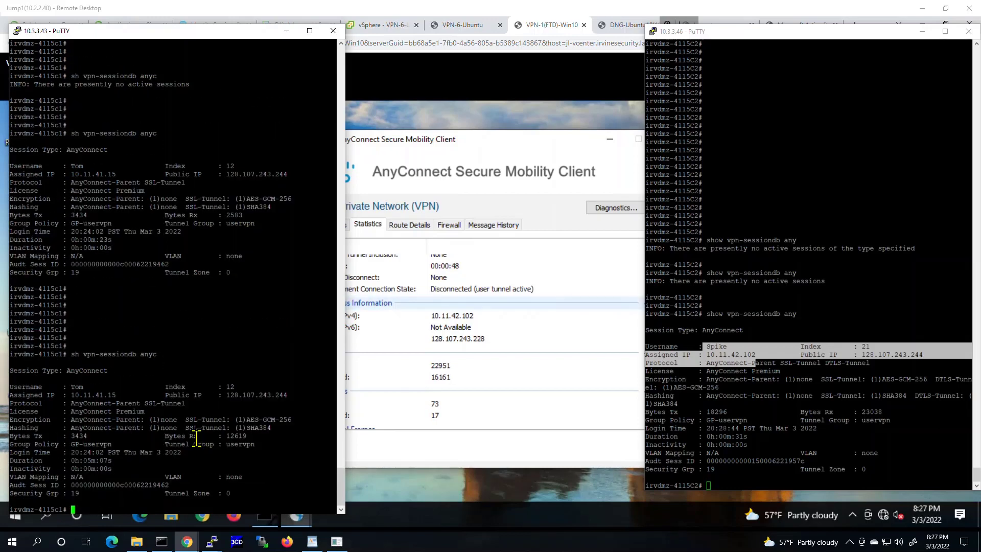
pyautogui.press('BackSpace')
pyautogui.press('BackSpace')
pyautogui.press('BackSpace')
pyautogui.press('BackSpace')
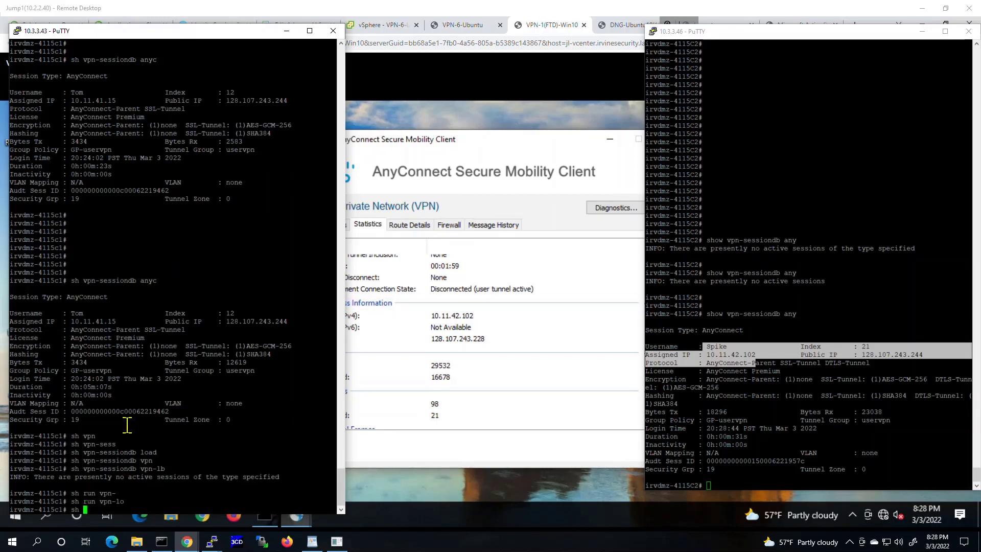
pyautogui.write('vpn loa')
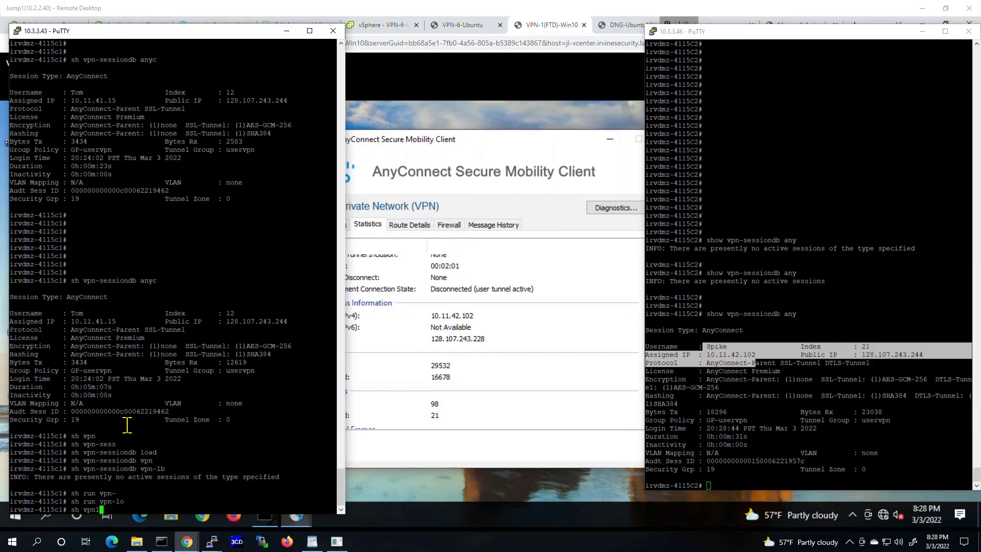
pyautogui.write('d')
pyautogui.press('Tab')
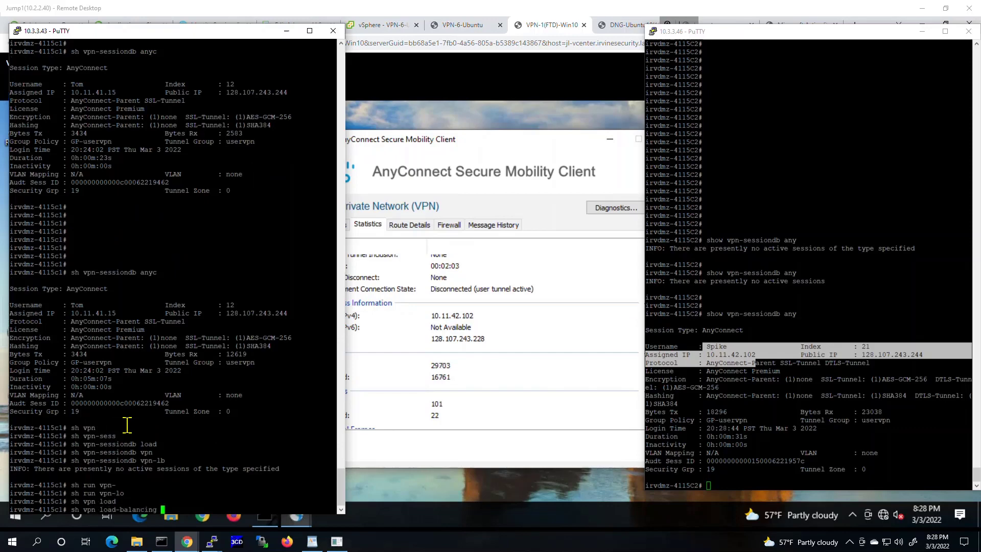
pyautogui.press('Return')
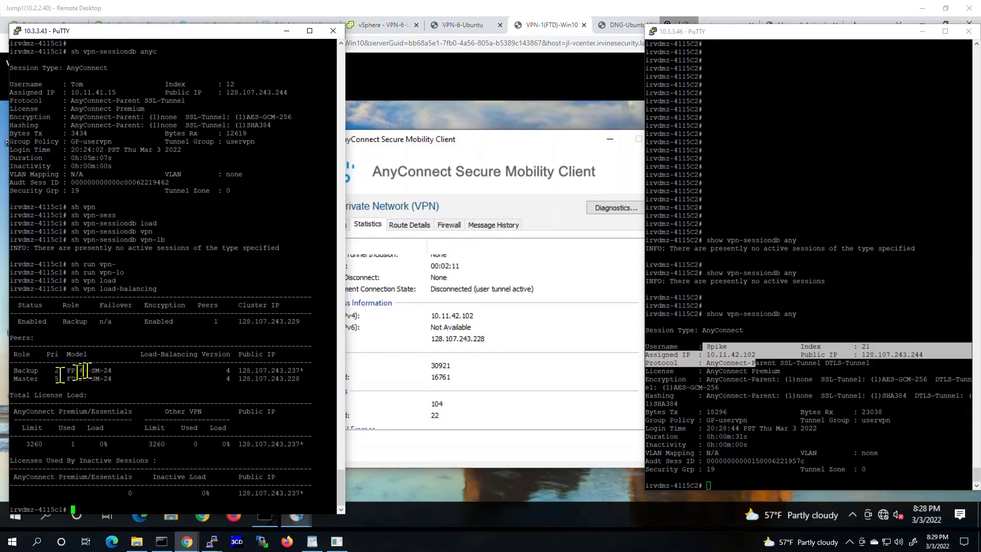
pyautogui.moveTo(309, 370); pyautogui.dragTo(288, 369)
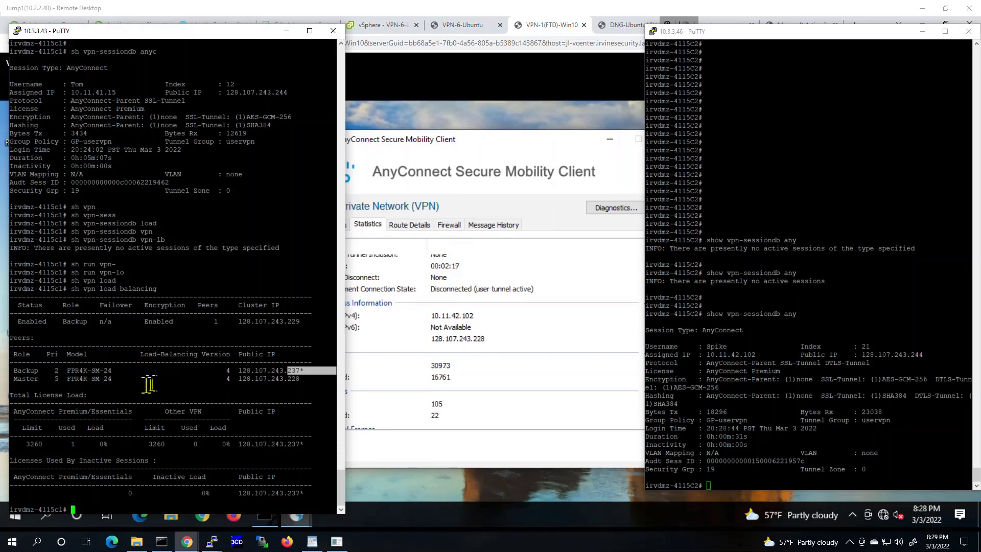
# Display the load balancing status on the second firewall by running "sh vpn load-balancing" in the 10.3.3.46 PuTTY session
pyautogui.click(819, 423)
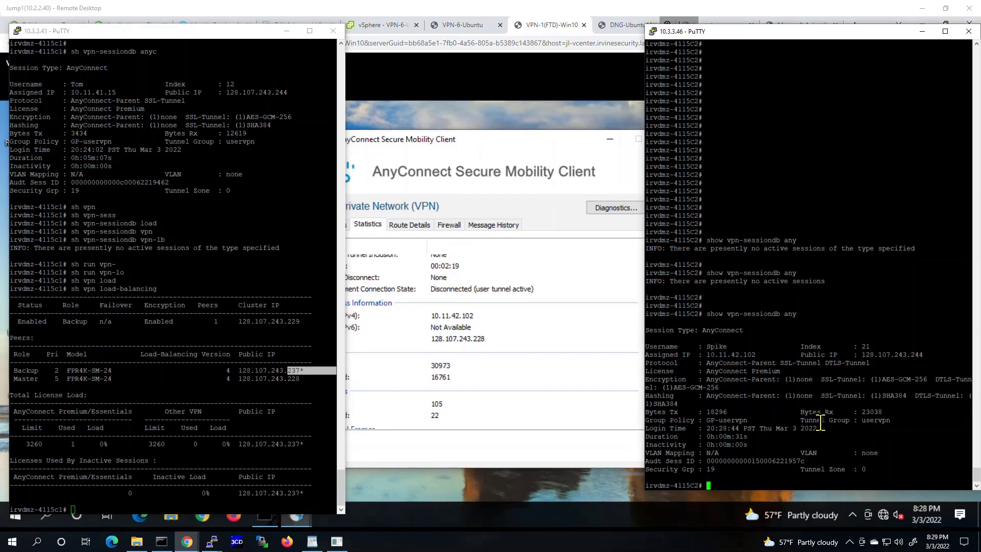
pyautogui.write('sh ')
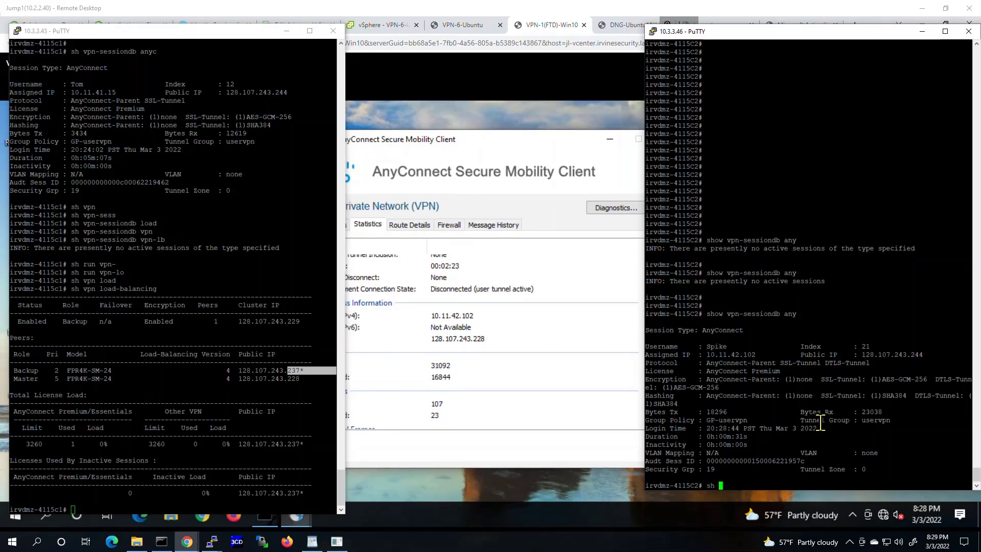
pyautogui.write('vpn load')
pyautogui.press('Tab')
pyautogui.press('Return')
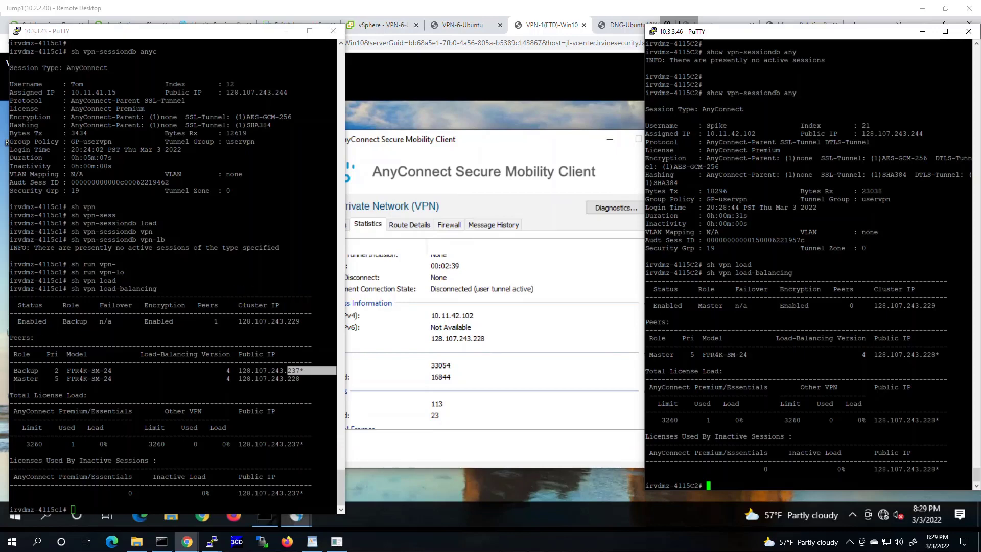
# Return to Secure Firewall Management Center and review the uservpn load balancing participation of 4115-C1-VPN and 4115-C2-VPN
pyautogui.click(495, 307)
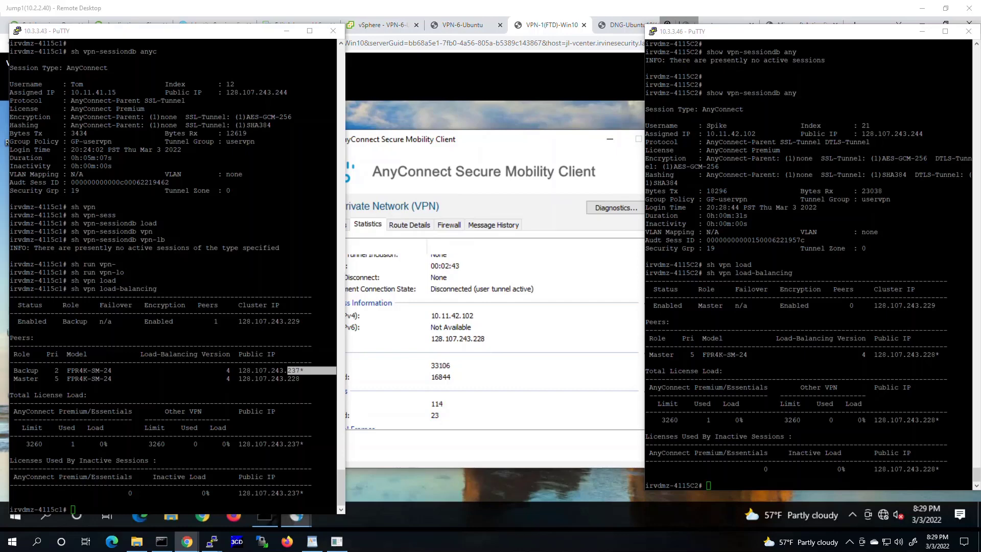
pyautogui.click(453, 9)
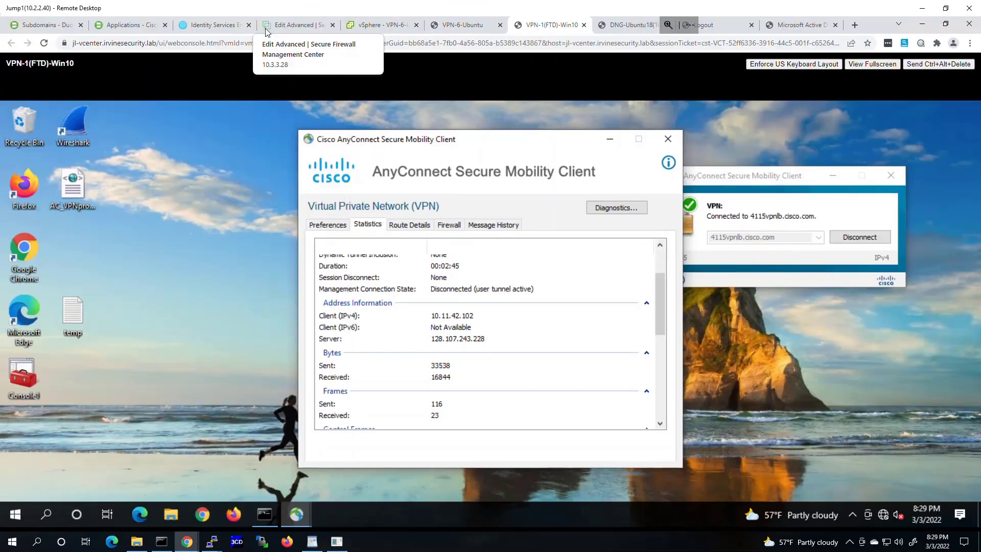
pyautogui.click(293, 29)
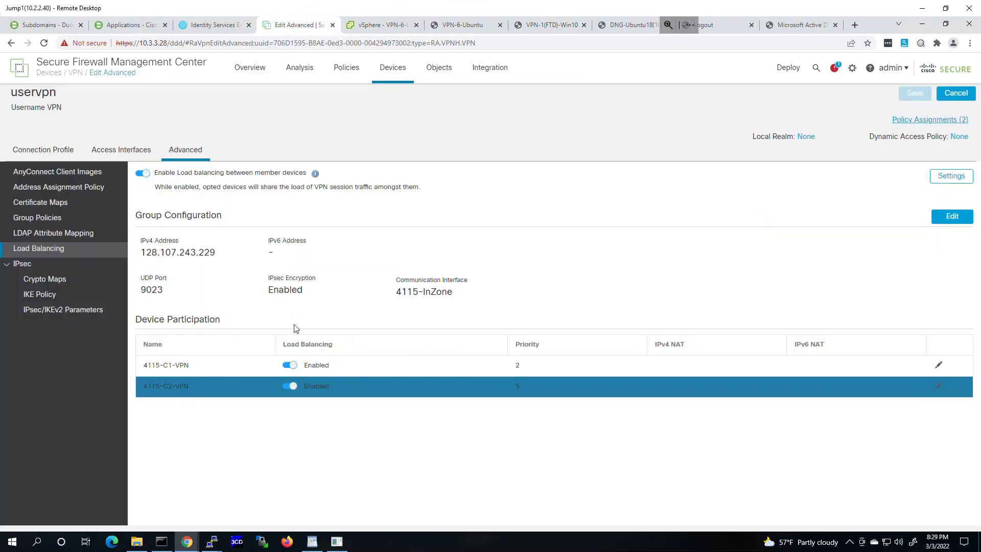
pyautogui.click(312, 391)
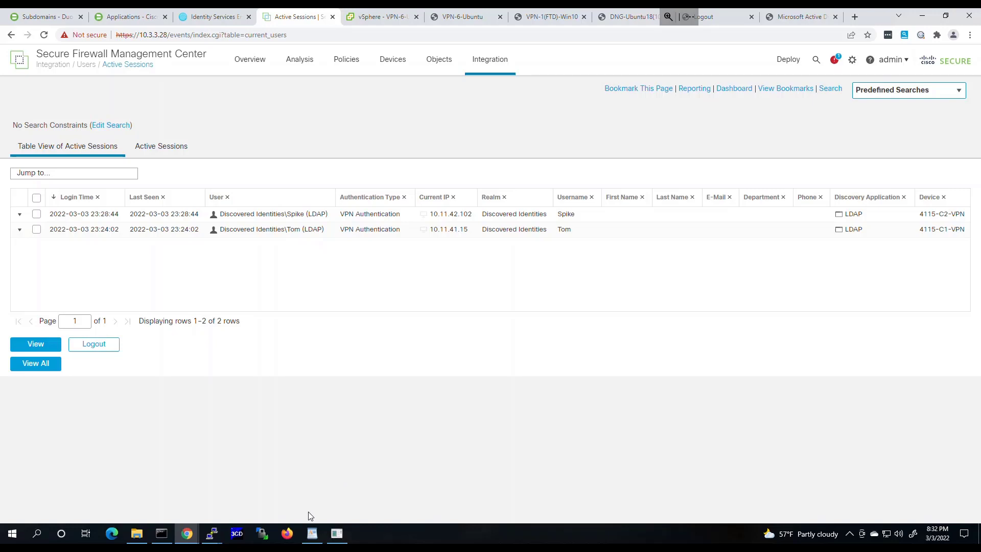
# Locate the Active Sessions entry under Users, review the session table, and dismiss the 4115-C1-VPN interface status notification
pyautogui.moveTo(210, 534)
pyautogui.click(501, 69)
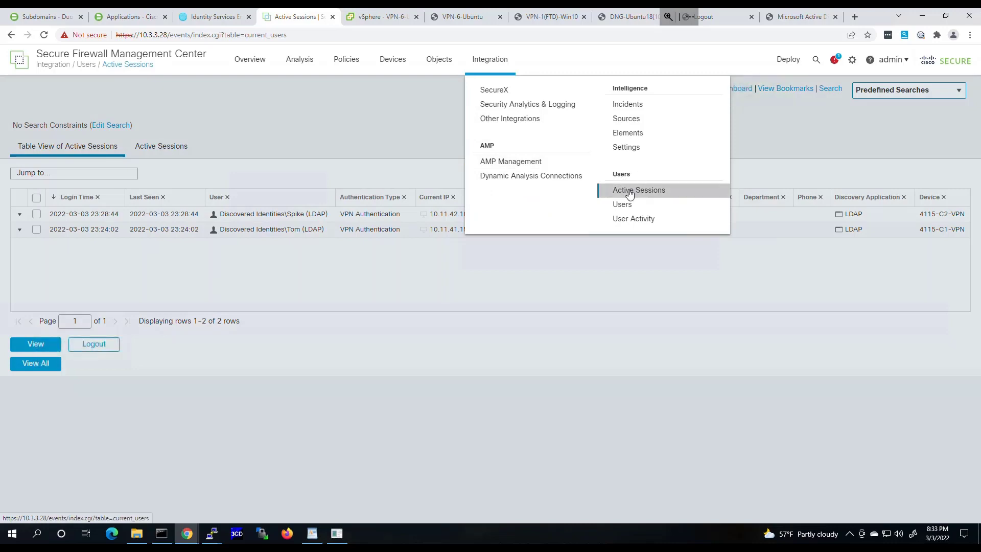
pyautogui.click(366, 115)
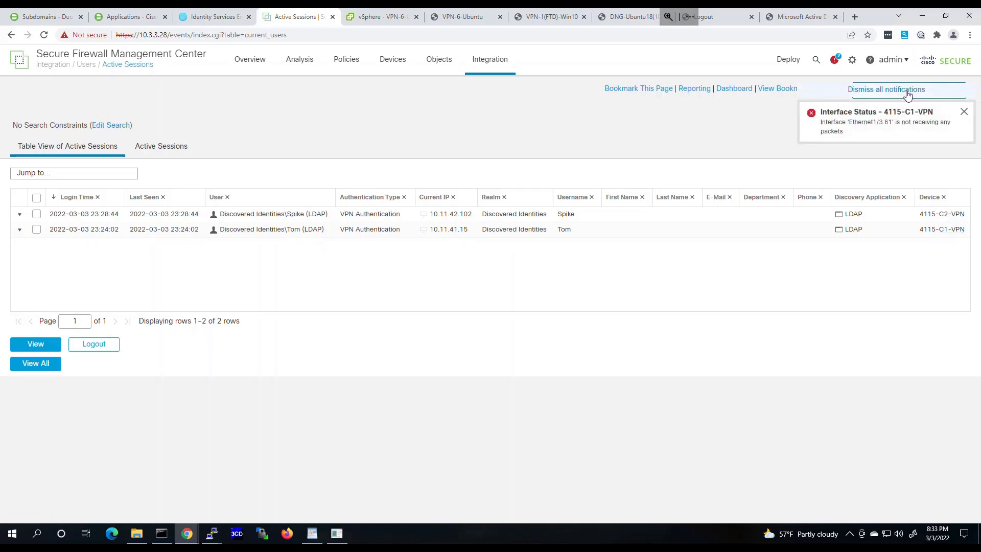
pyautogui.click(964, 113)
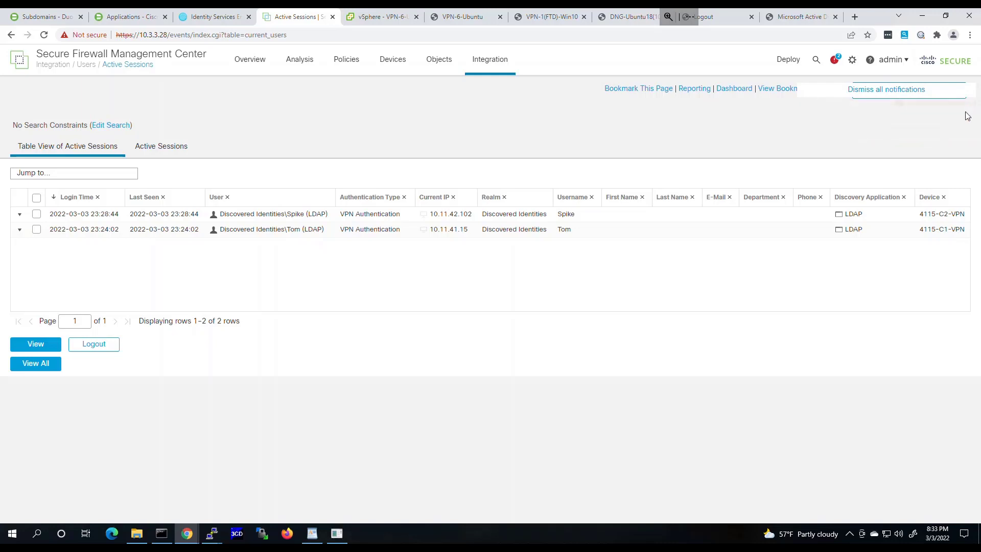